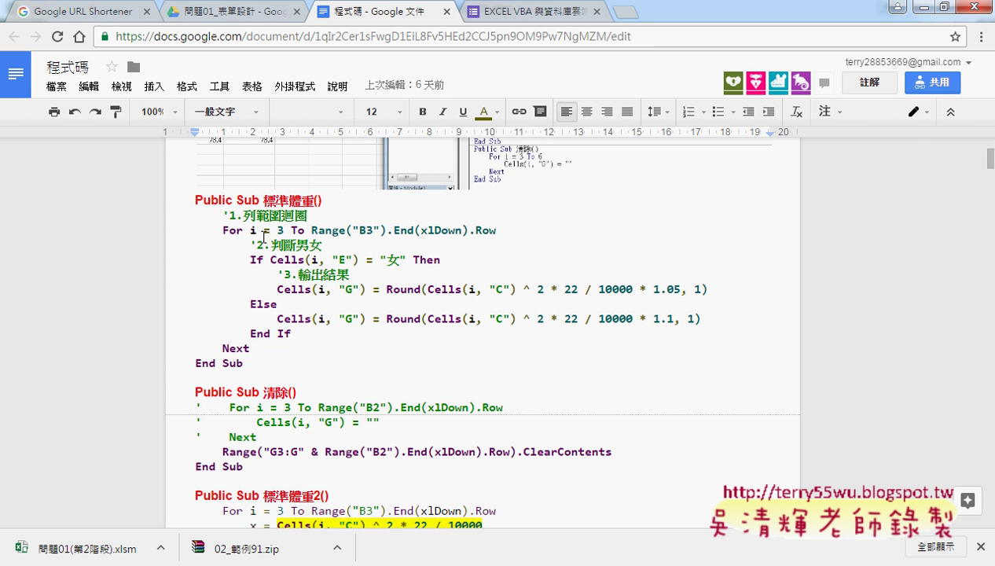
Scroll the 程式碼 document past 清除 and 標準體重2 down to the 標準體重函數2 function.
scroll(370, 274, down, 2)
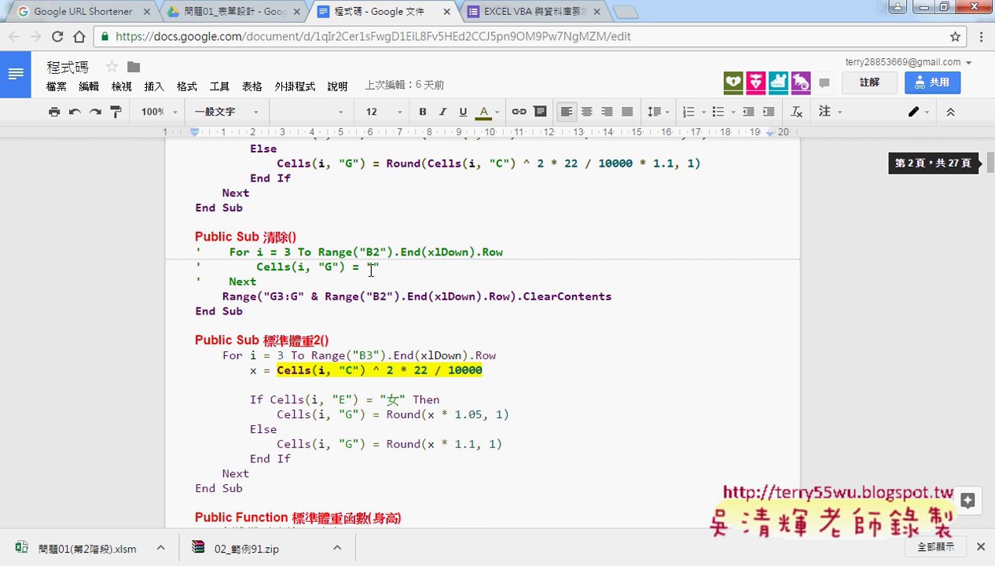
click(306, 265)
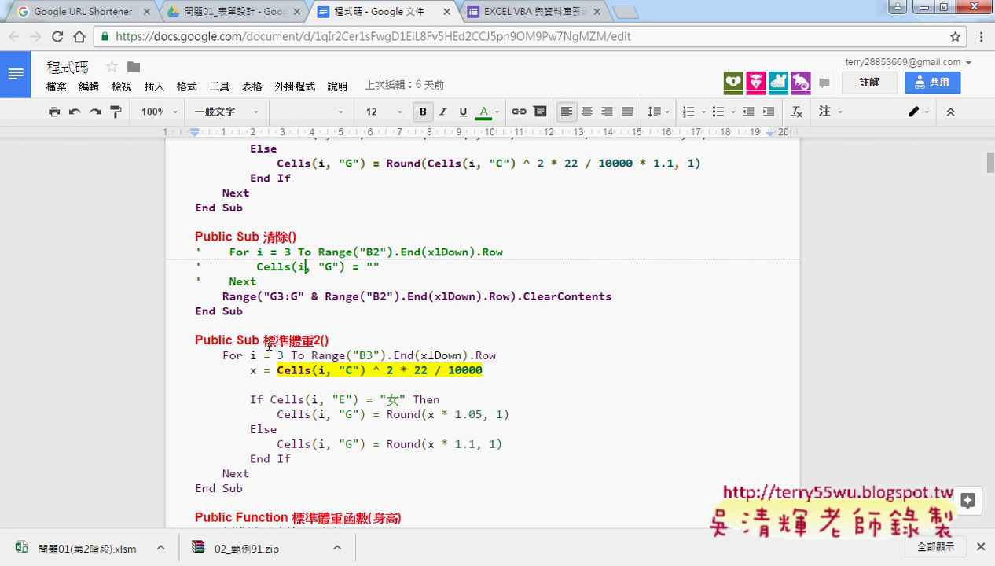
scroll(268, 344, down, 1)
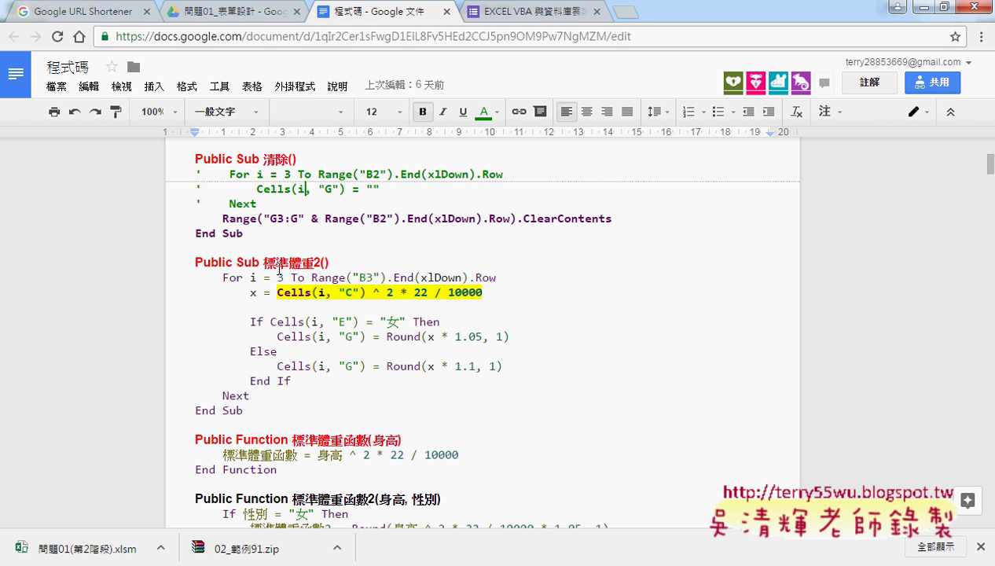
click(276, 267)
scroll(456, 310, down, 2)
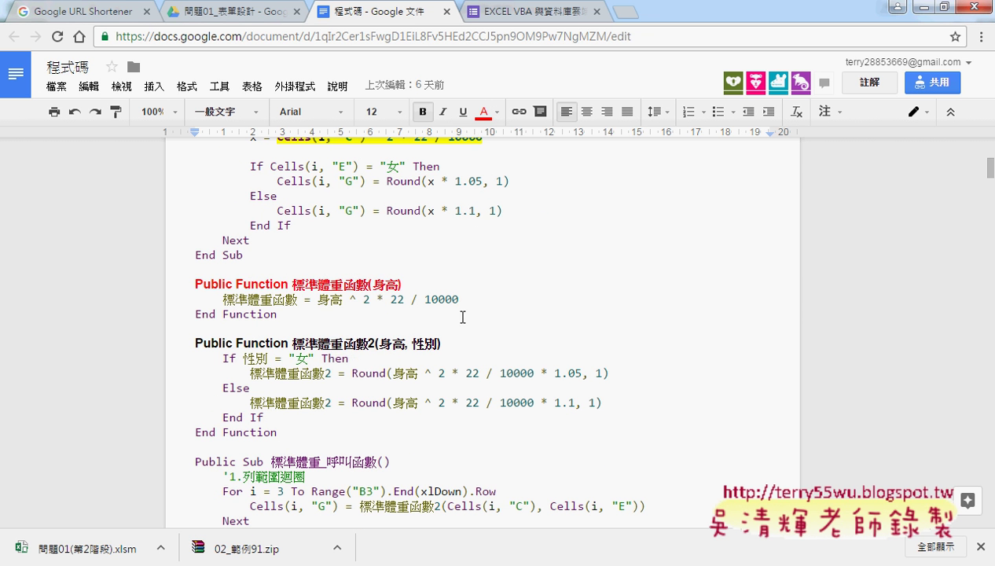
drag(236, 285, 291, 285)
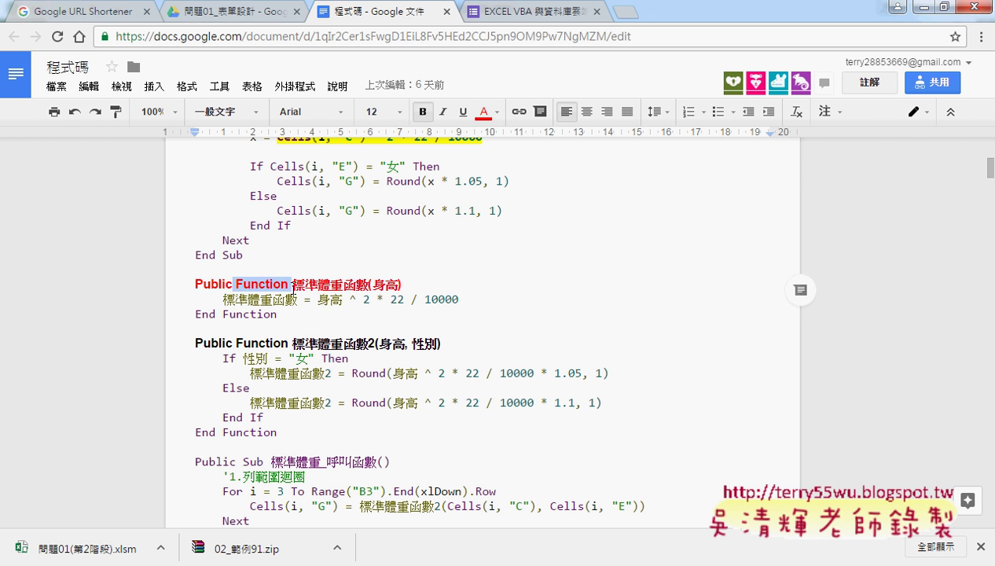
click(317, 285)
scroll(352, 289, down, 2)
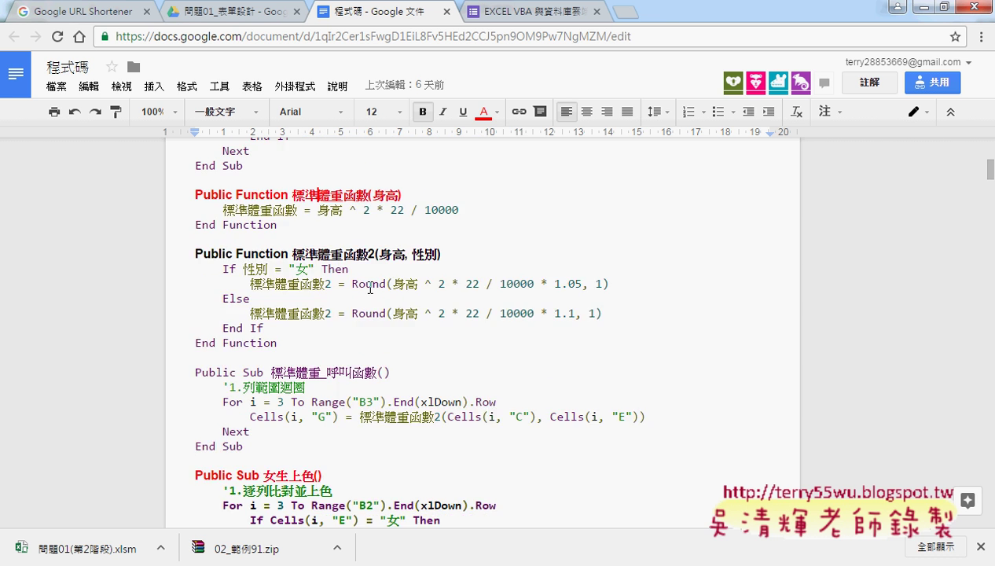
drag(225, 189, 195, 189)
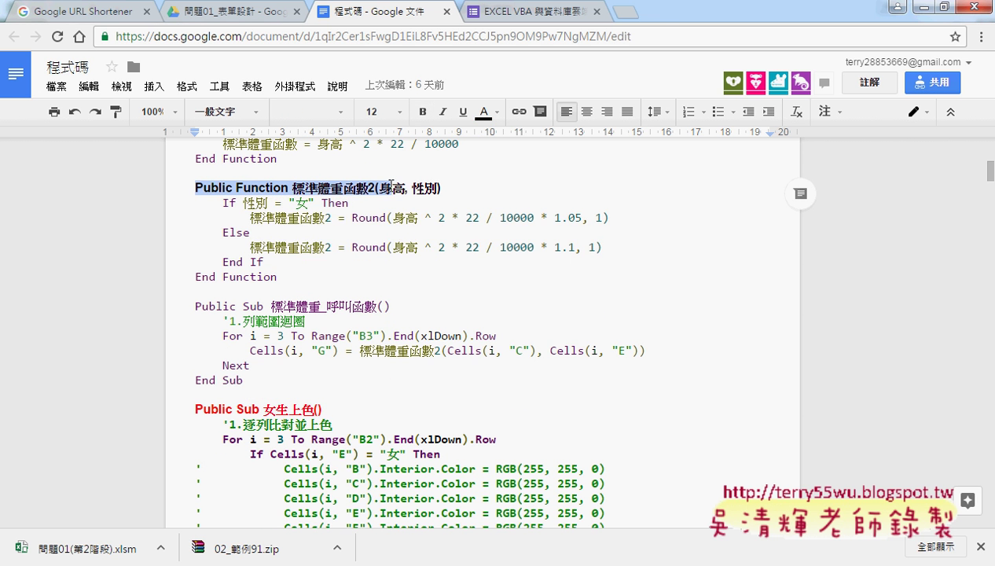
Highlight parts of 標準體重函數2 and the 標準體重_呼叫函數 loop to explain them.
drag(277, 184, 430, 273)
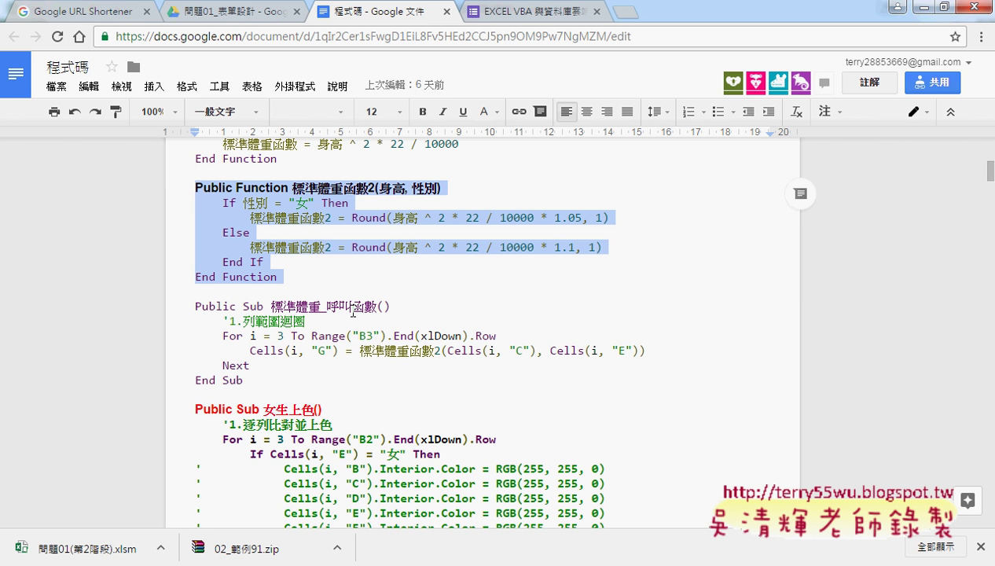
drag(242, 307, 265, 307)
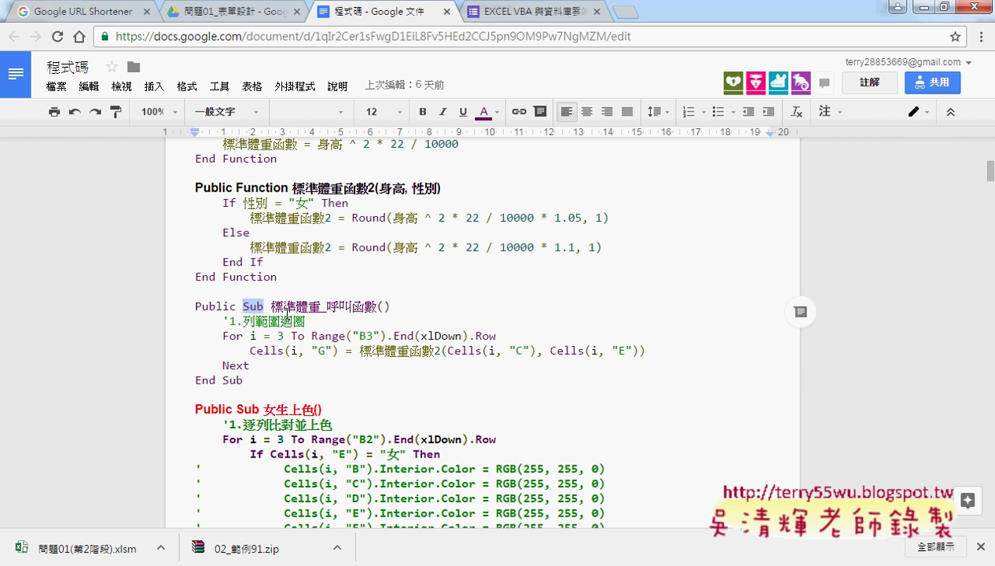
drag(282, 281, 185, 186)
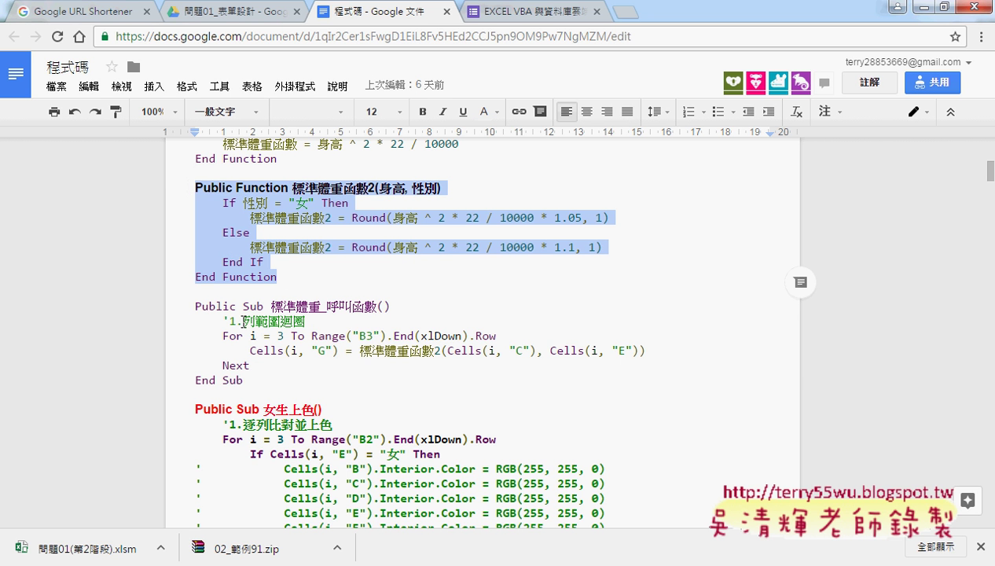
drag(242, 305, 264, 305)
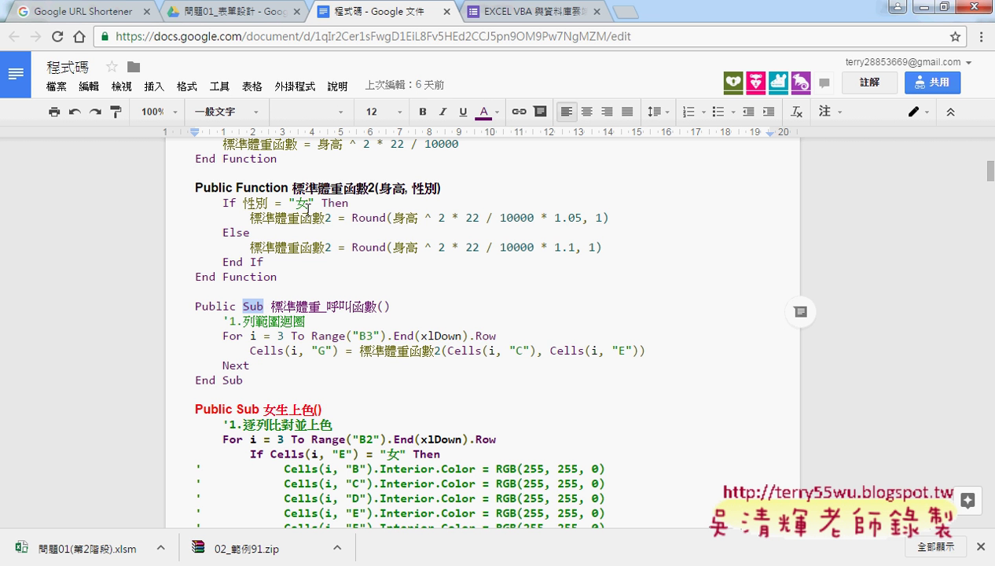
drag(225, 336, 496, 337)
click(246, 335)
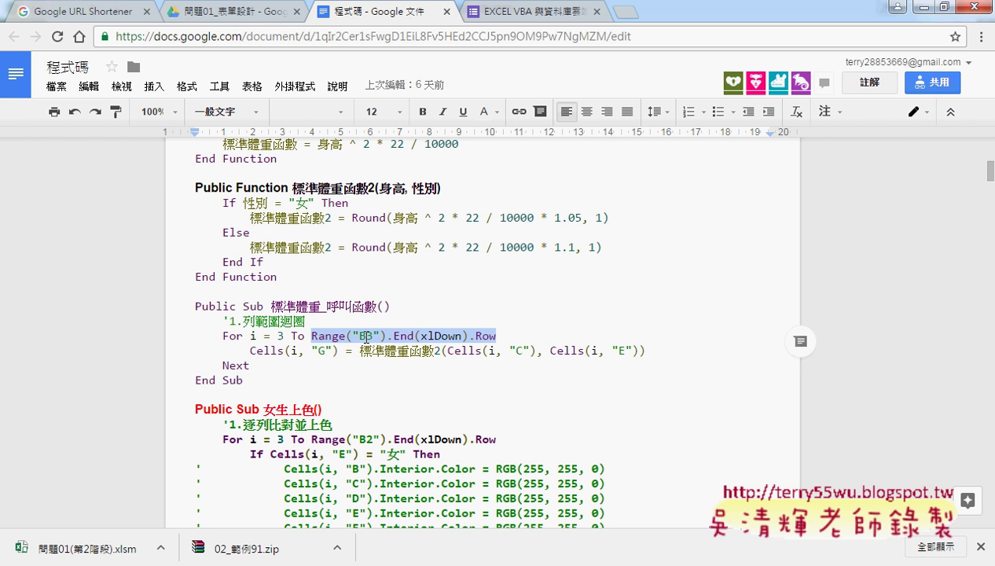
drag(339, 350, 249, 353)
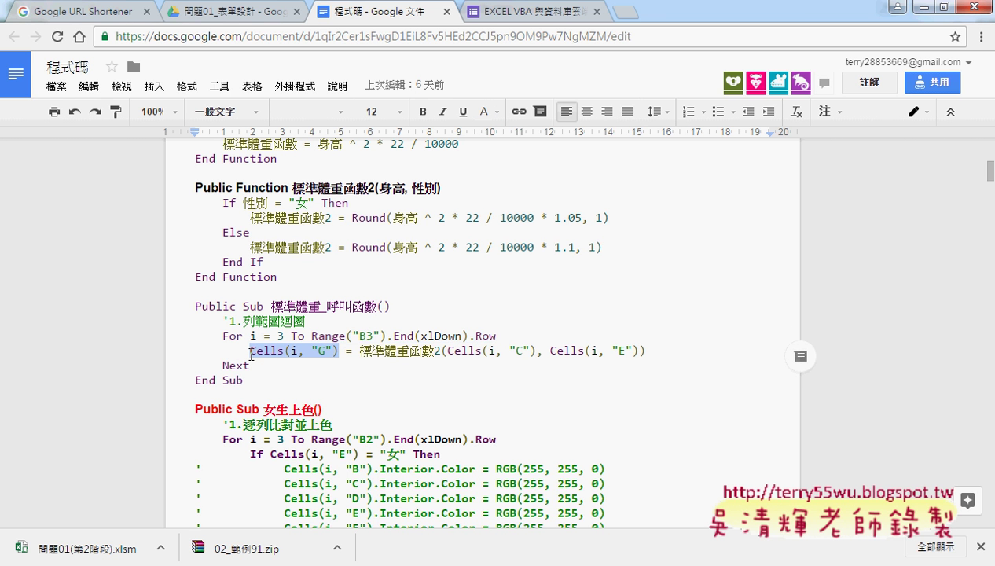
drag(359, 350, 441, 353)
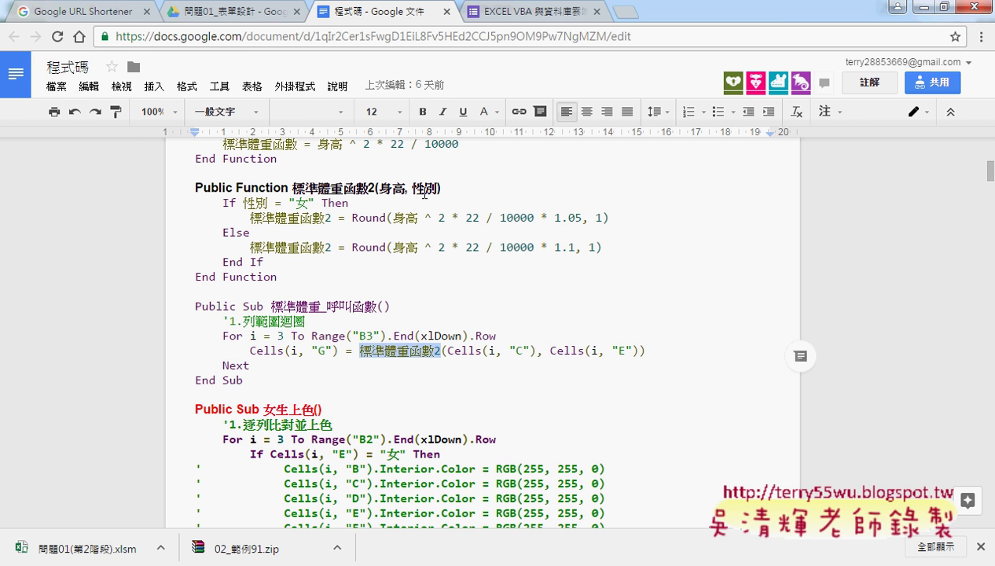
drag(447, 351, 640, 350)
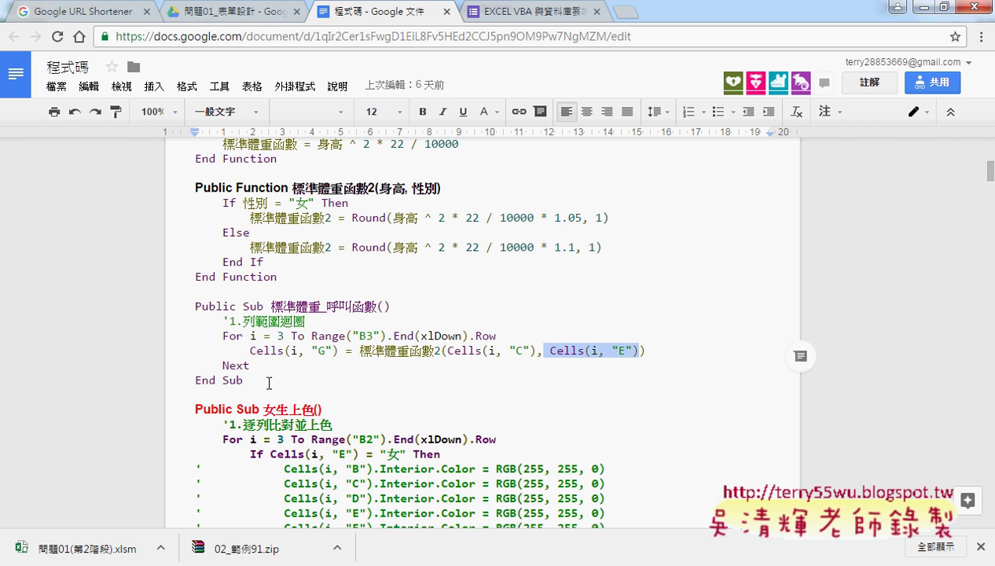
Select and copy the whole 標準體重_呼叫函數 procedure, undoing the stray keystroke.
drag(265, 380, 188, 308)
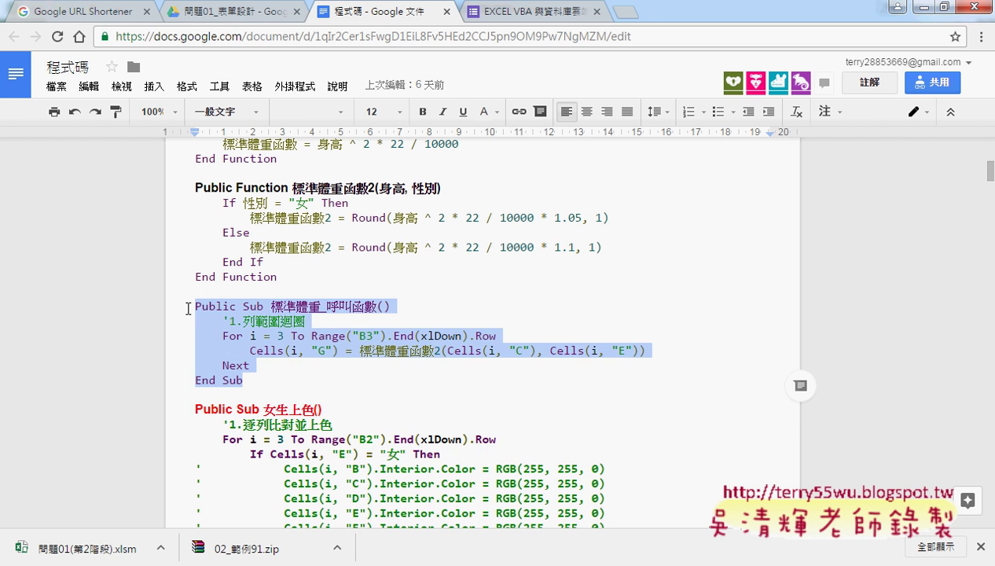
text(c)
key(ctrl+z)
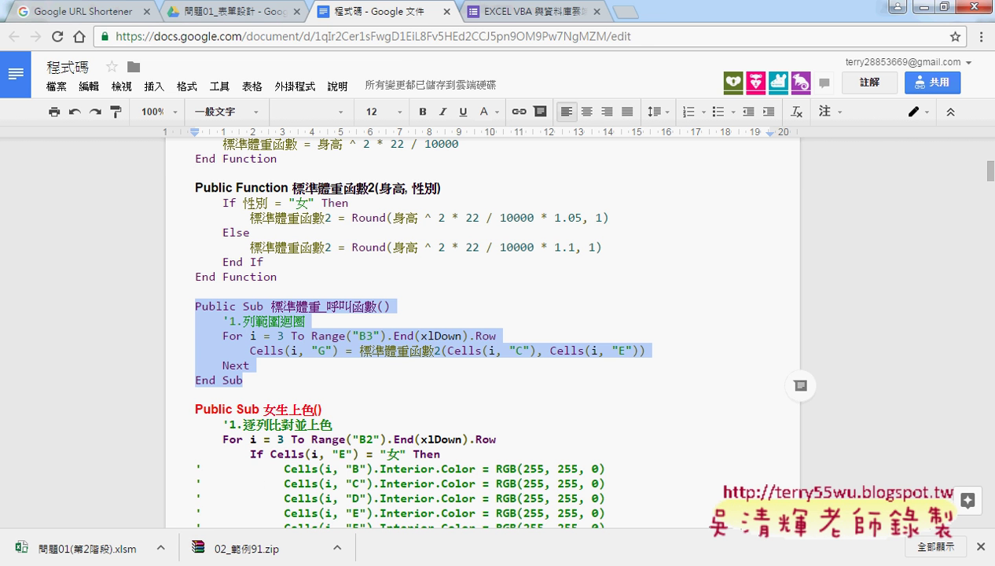
Paste the 標準體重_呼叫函數 procedure after End Function in Module1, then bring Excel back.
mouse_move(262, 562)
click(346, 488)
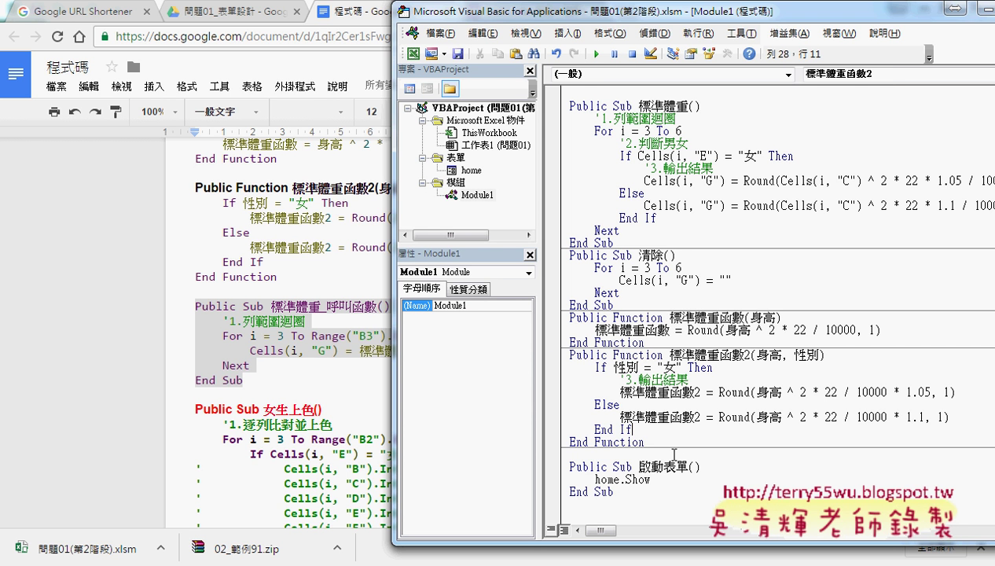
click(617, 454)
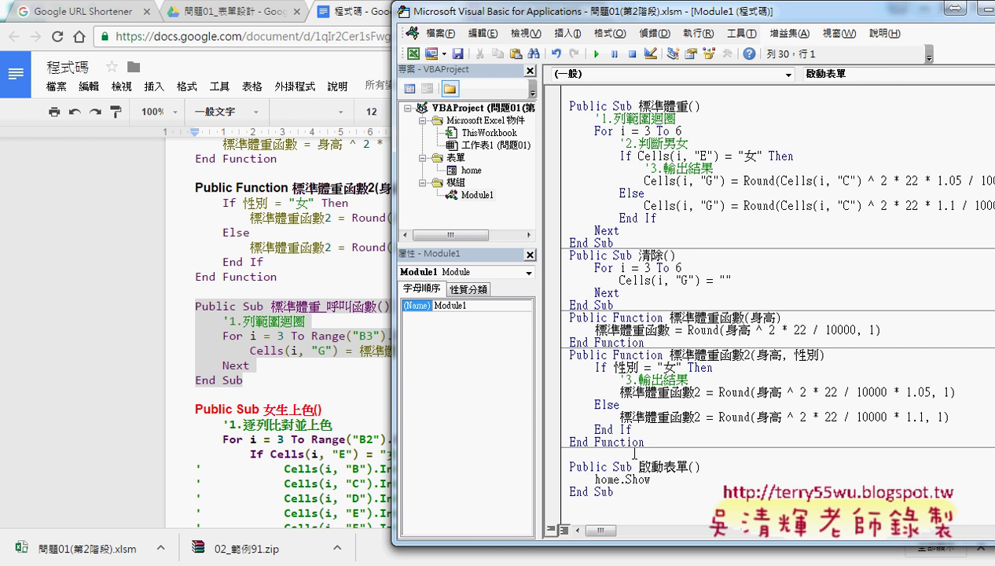
text(Public Sub 標準體重_呼叫函數()     '1.列範圍迴圈     For i = 3 To Range("B3").End(xlDown).Row         Cells(i, "G") = 標準體重函數2(Cells(i, "C"), Cells(i, "E"))     Next End Sub)
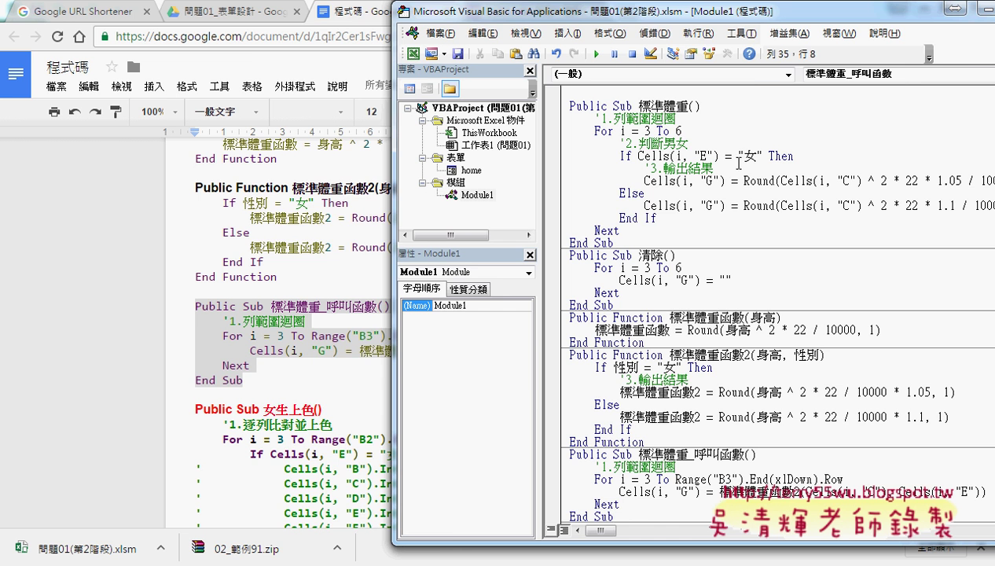
drag(733, 19, 620, 27)
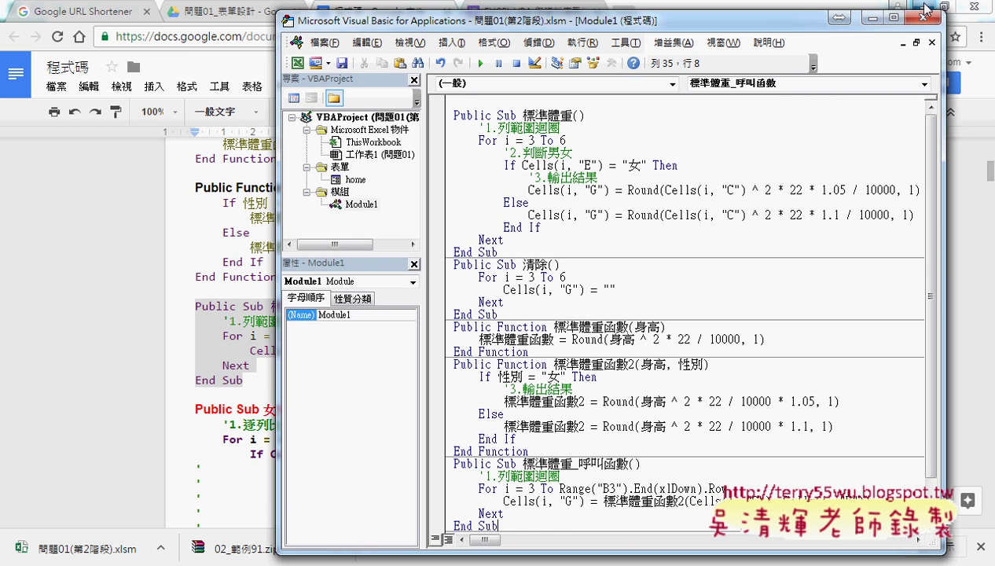
key(alt+Tab)
Duplicate the 標準體重 button and place the copy at cell I9.
click(246, 346)
right_click(567, 203)
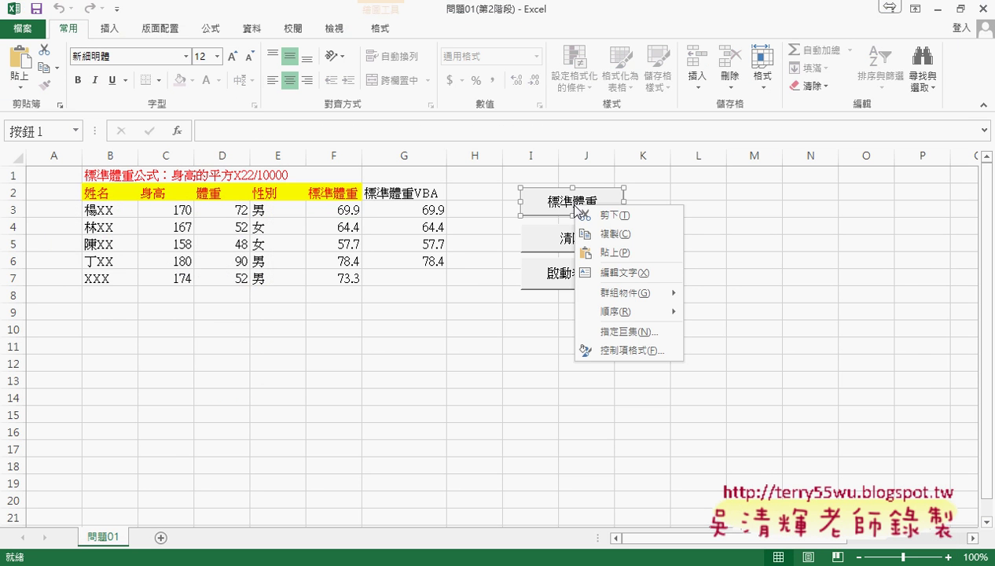
key(Escape)
click(538, 309)
right_click(539, 309)
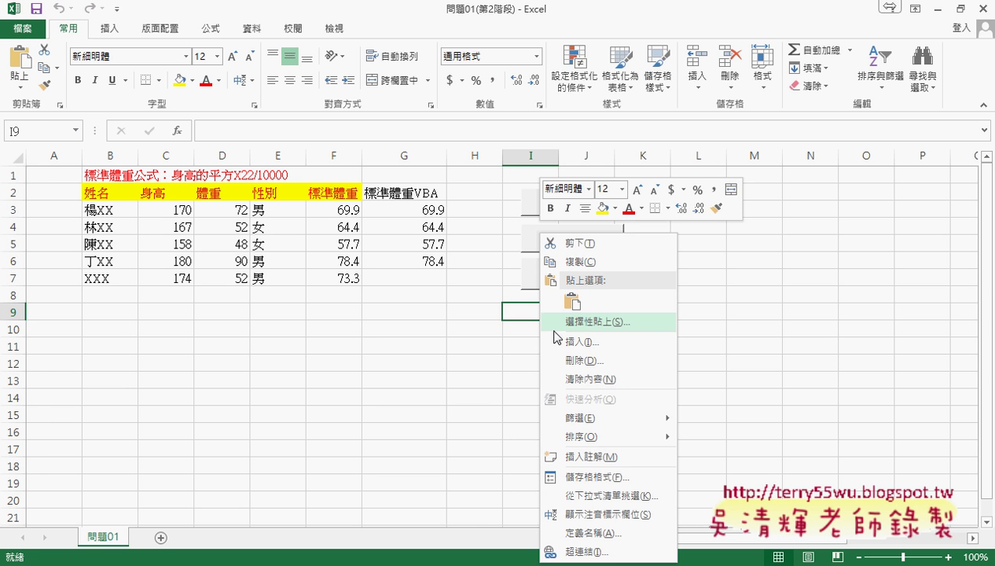
click(572, 299)
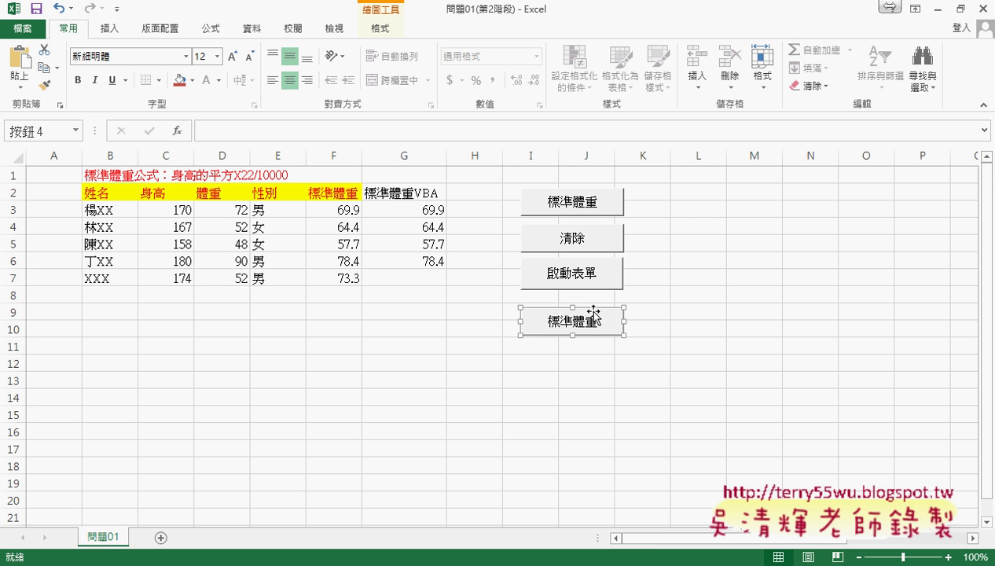
drag(593, 317, 593, 303)
Assign the 標準體重_呼叫函數 macro to the copied button, copying the macro name.
right_click(582, 297)
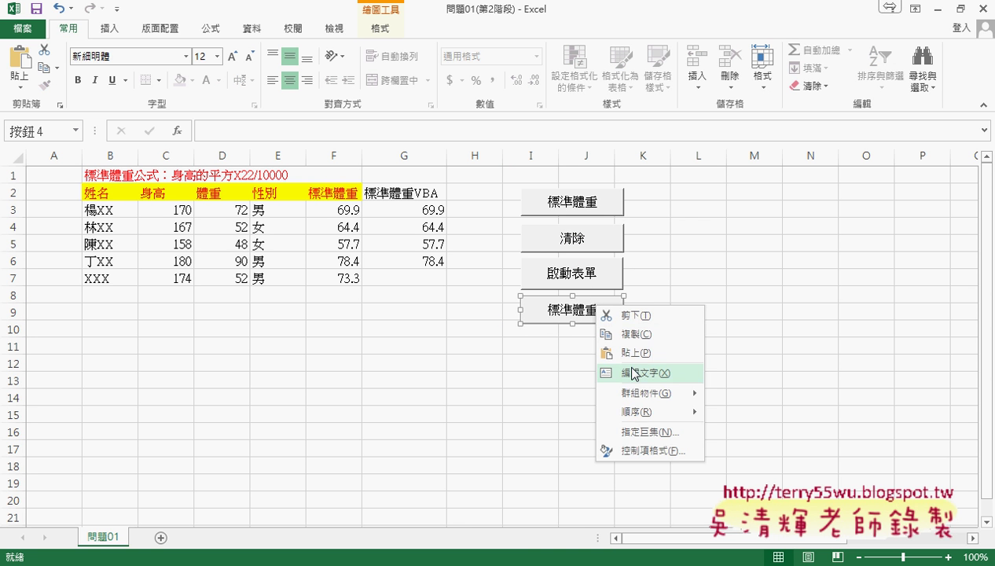
click(635, 432)
click(569, 351)
drag(578, 296, 493, 296)
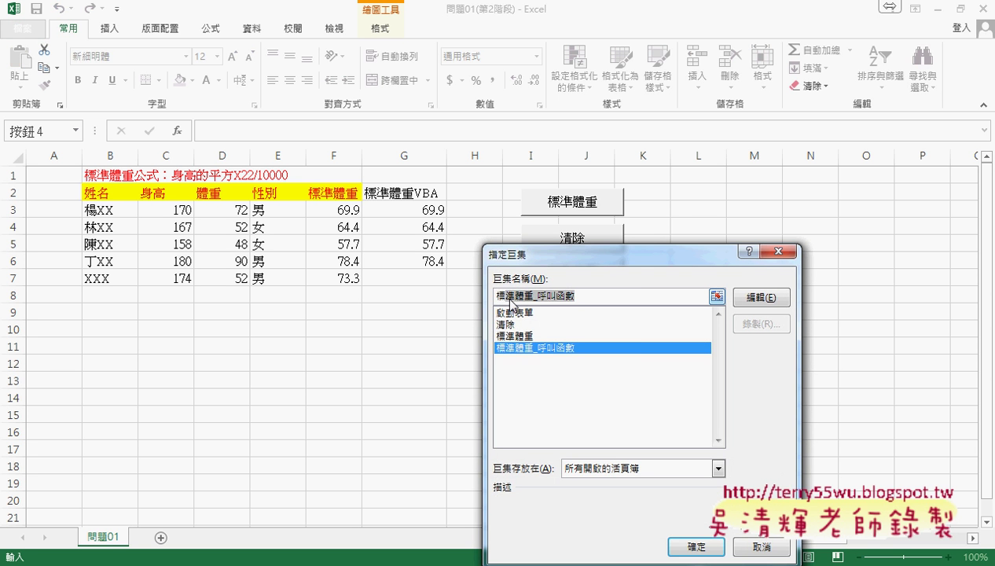
right_click(547, 298)
click(583, 326)
click(682, 544)
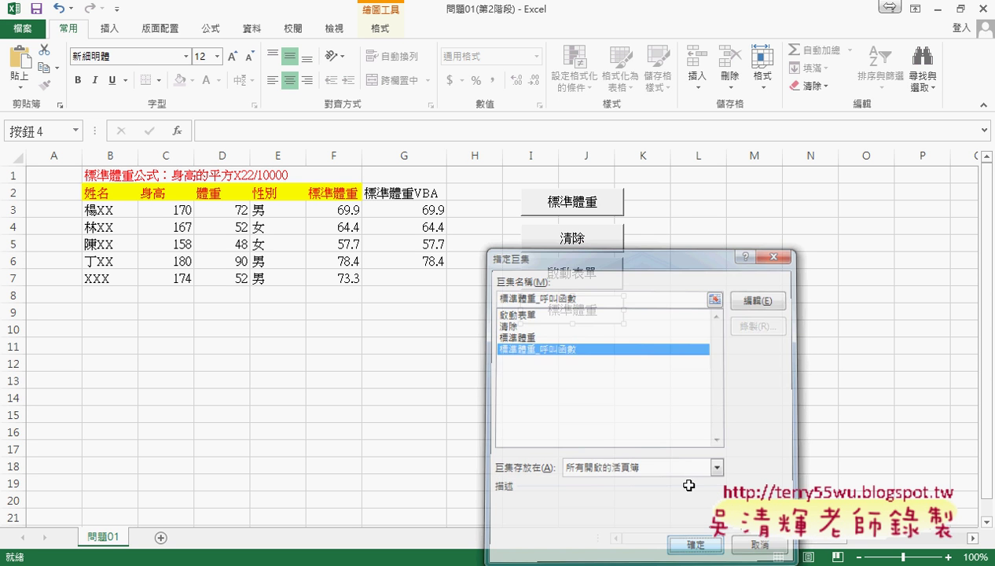
Relabel the button 標準體重_呼叫函數 and widen it so the label fits one line.
key(Delete)
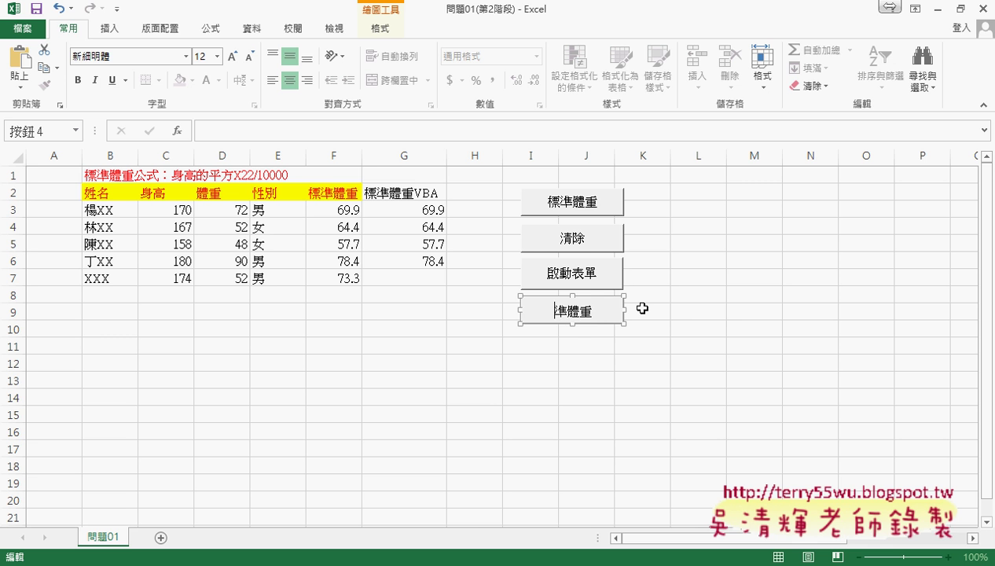
key(Delete)
key(Delete)
key(Delete)
key(ctrl+v)
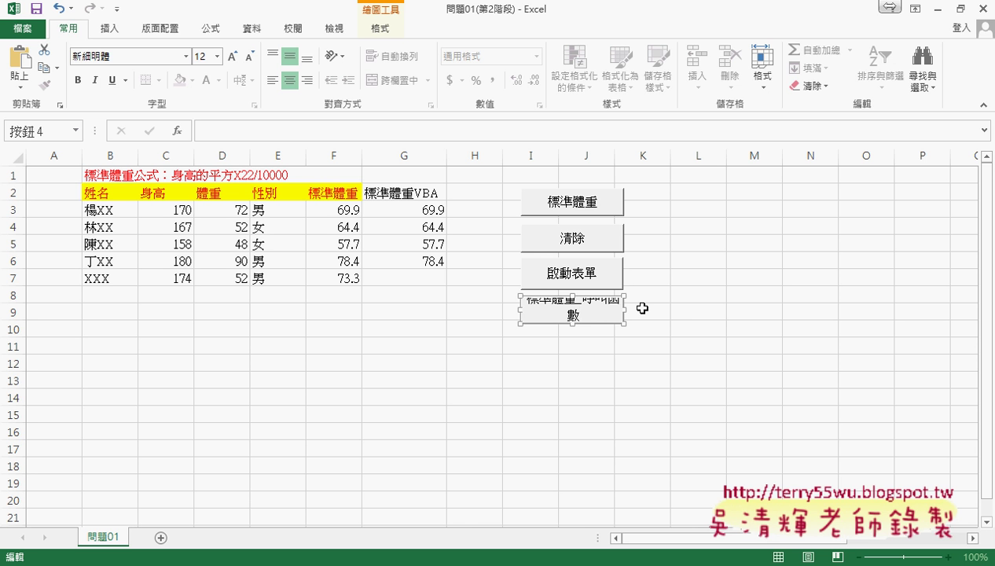
drag(625, 309, 693, 308)
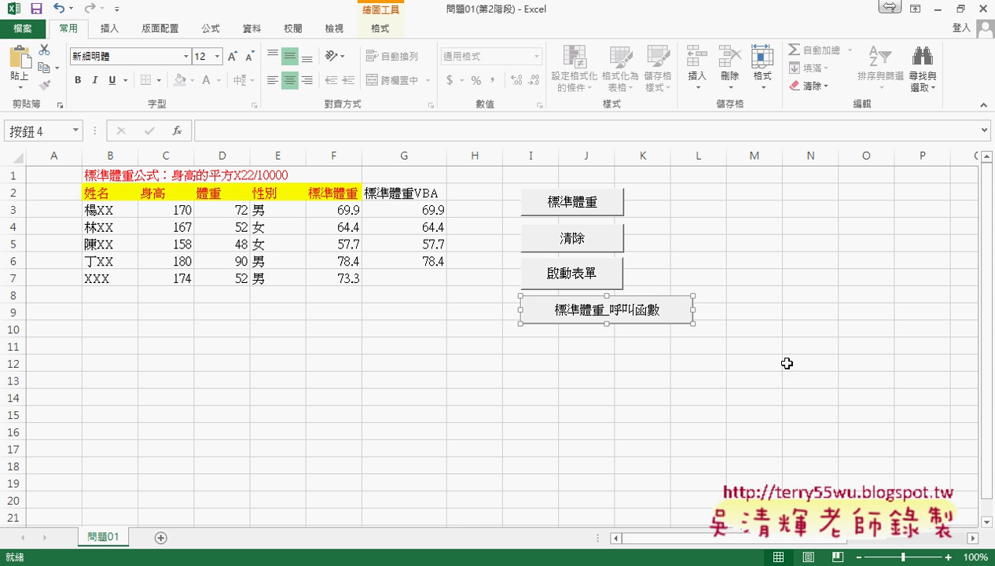
click(787, 363)
Test the new button by clearing column G, running it, and clearing again.
click(580, 240)
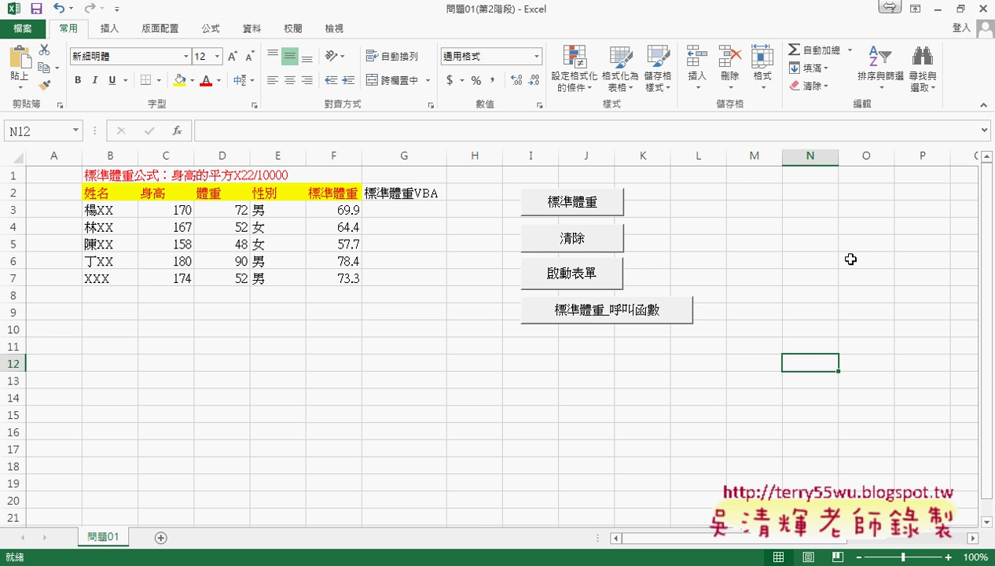
click(654, 317)
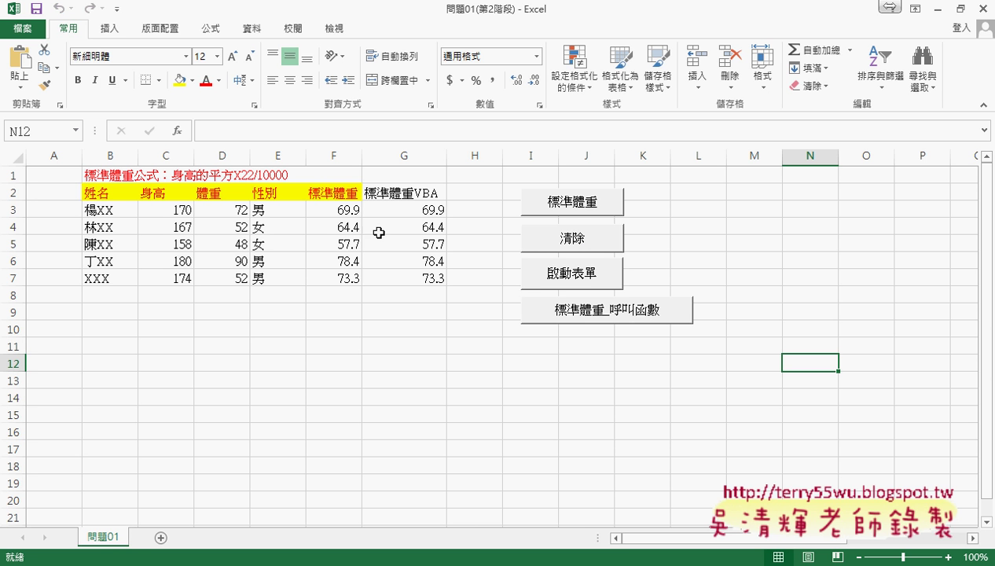
click(578, 242)
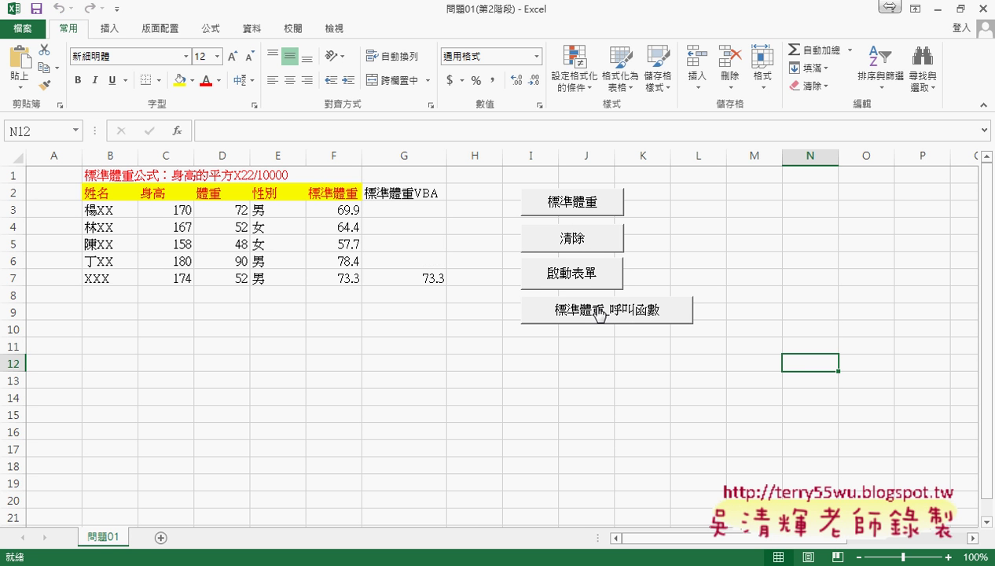
Open the 清除 macro in VBA and copy the Range("B3").End(xlDown).Row expression.
right_click(591, 243)
click(639, 369)
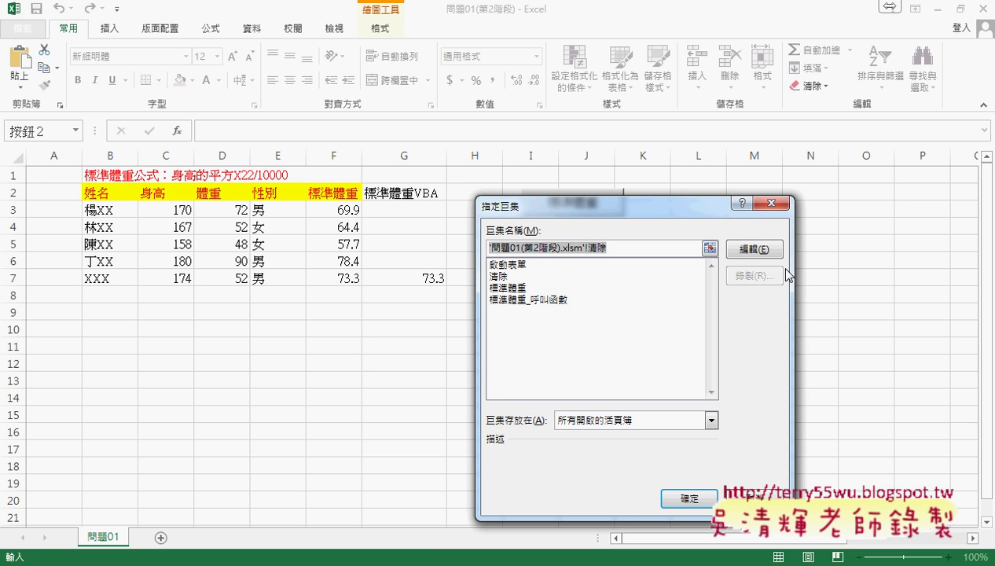
click(708, 249)
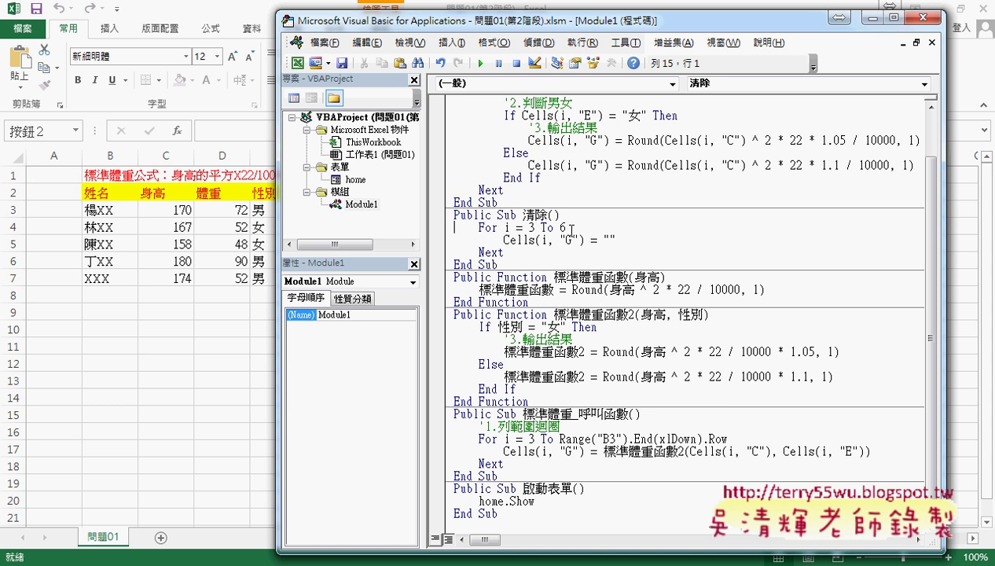
double_click(563, 228)
drag(559, 438, 751, 441)
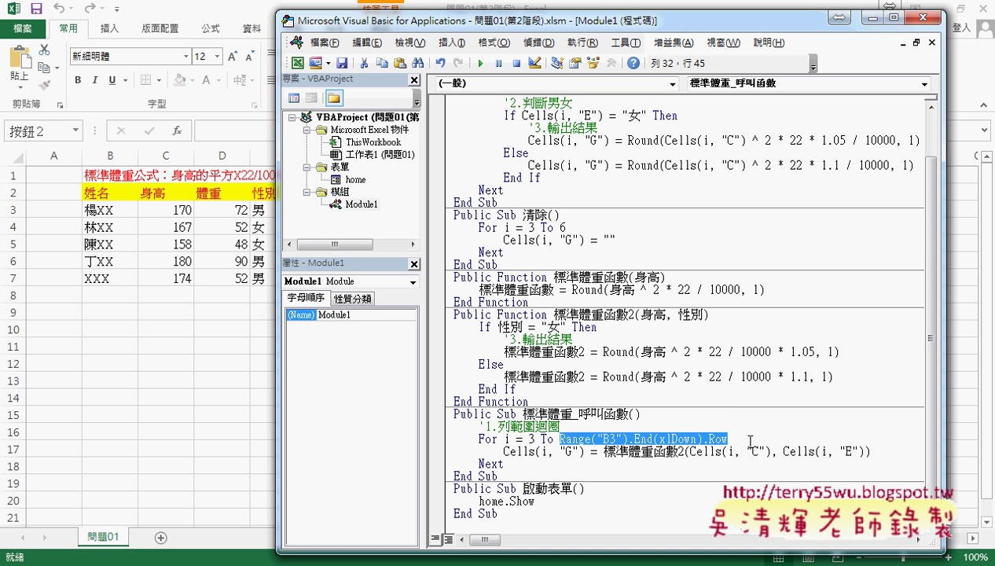
key(ctrl+c)
Replace the end row 6 in the 清除 and 標準體重 loops with that expression.
double_click(564, 227)
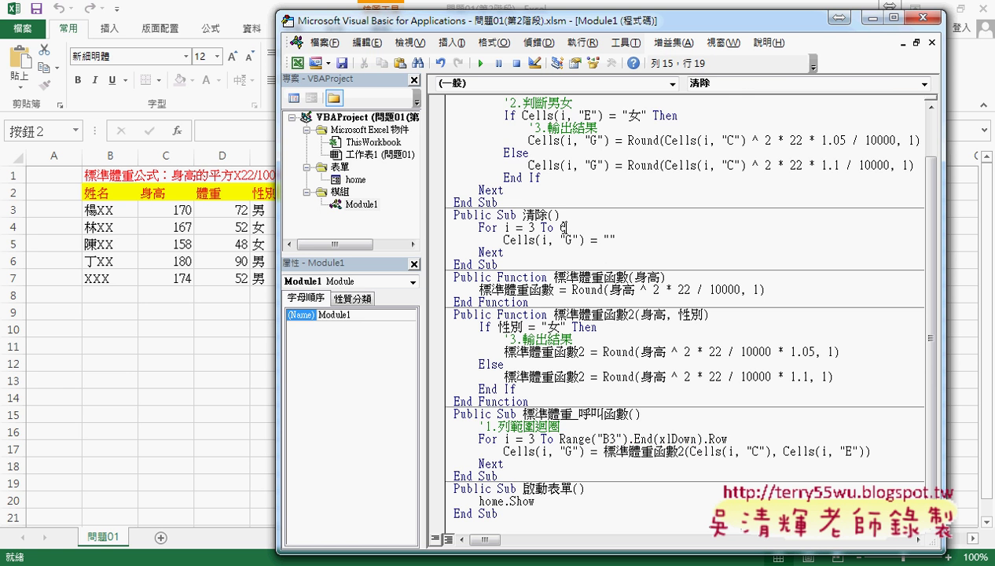
key(ctrl+v)
scroll(642, 249, up, 2)
double_click(569, 140)
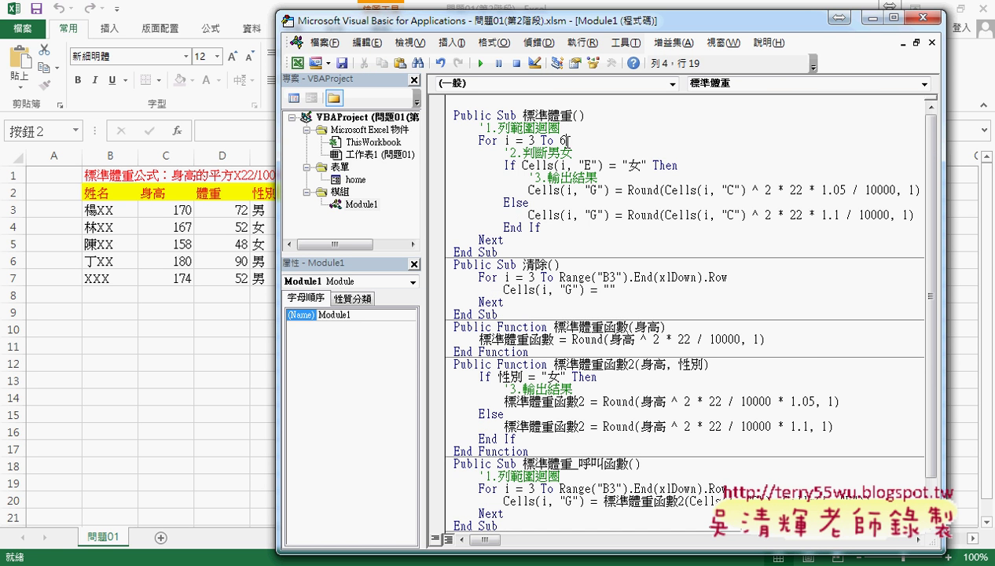
key(ctrl+v)
click(216, 391)
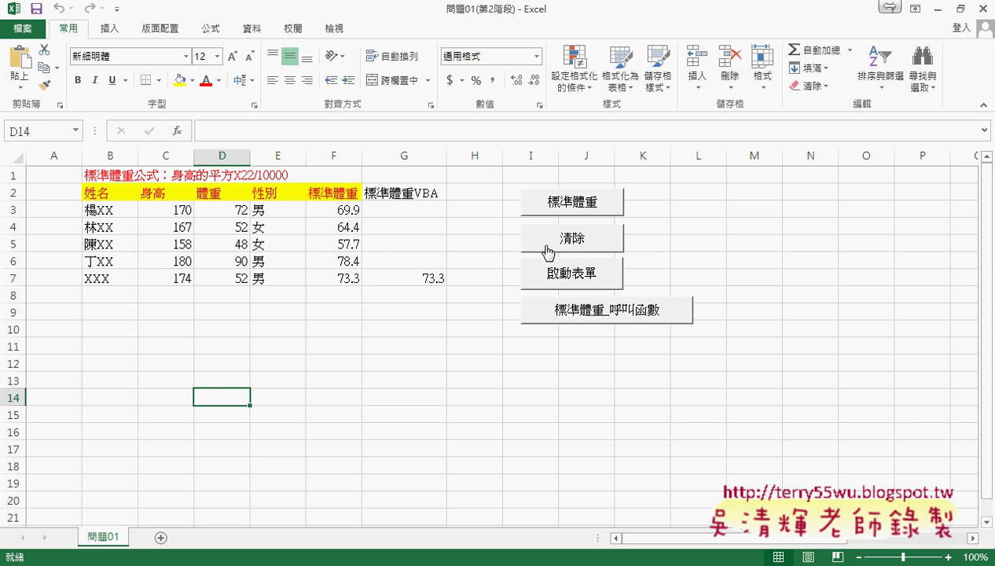
Run the 標準體重 button, then the 標準體重_呼叫函數 button, to fill G3:G7.
click(573, 208)
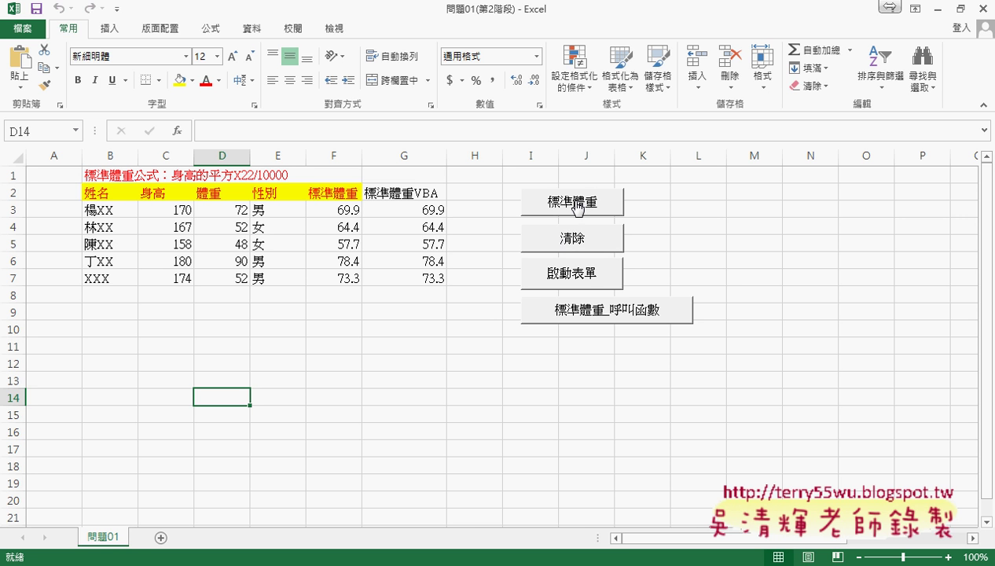
click(595, 318)
Open the 標準體重_呼叫函數 macro in VBA and review the 標準體重函數2 function code.
right_click(620, 316)
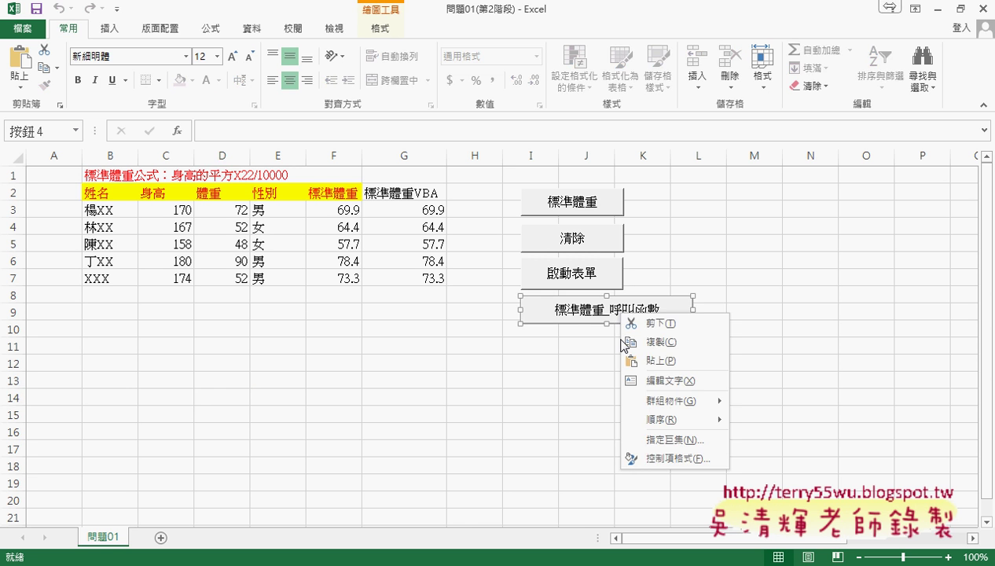
click(652, 437)
click(765, 299)
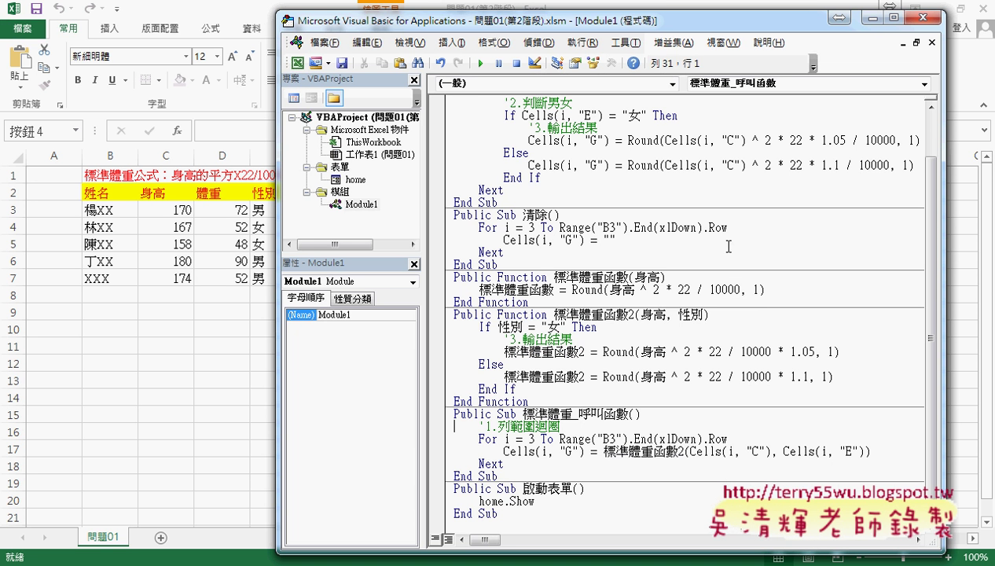
drag(442, 315, 444, 402)
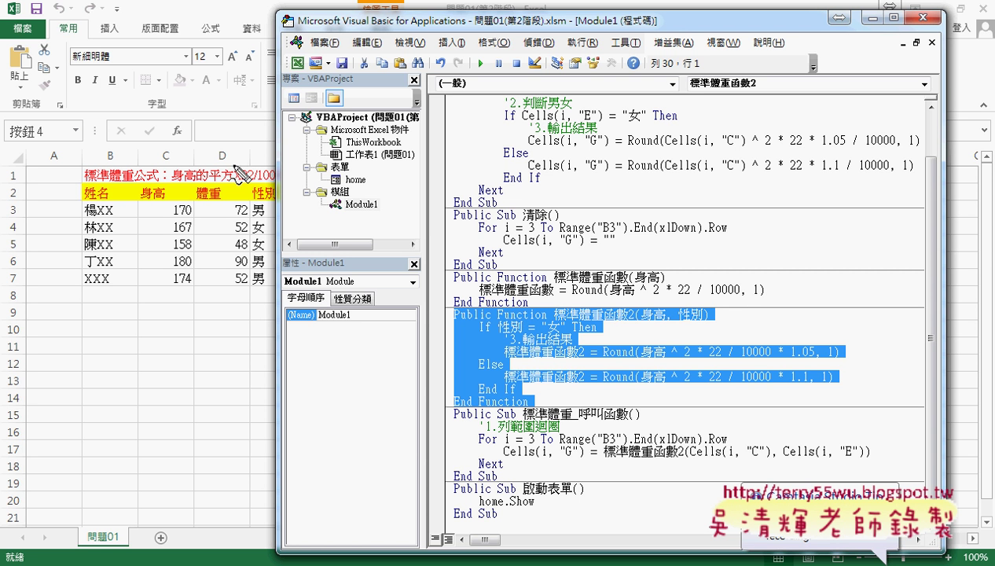
drag(183, 145, 178, 151)
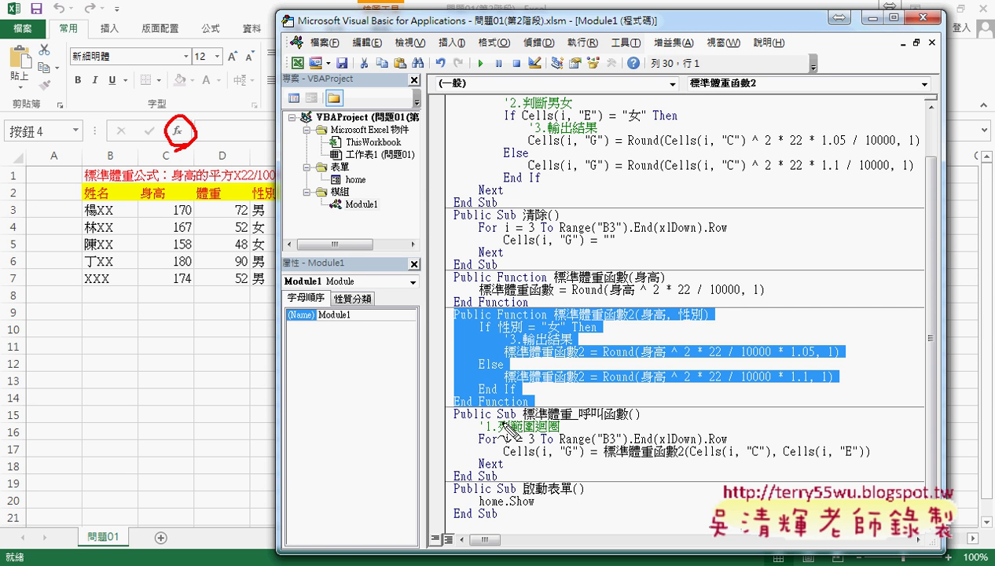
mouse_move(512, 403)
mouse_down()
mouse_move(519, 412)
mouse_move(534, 334)
mouse_up()
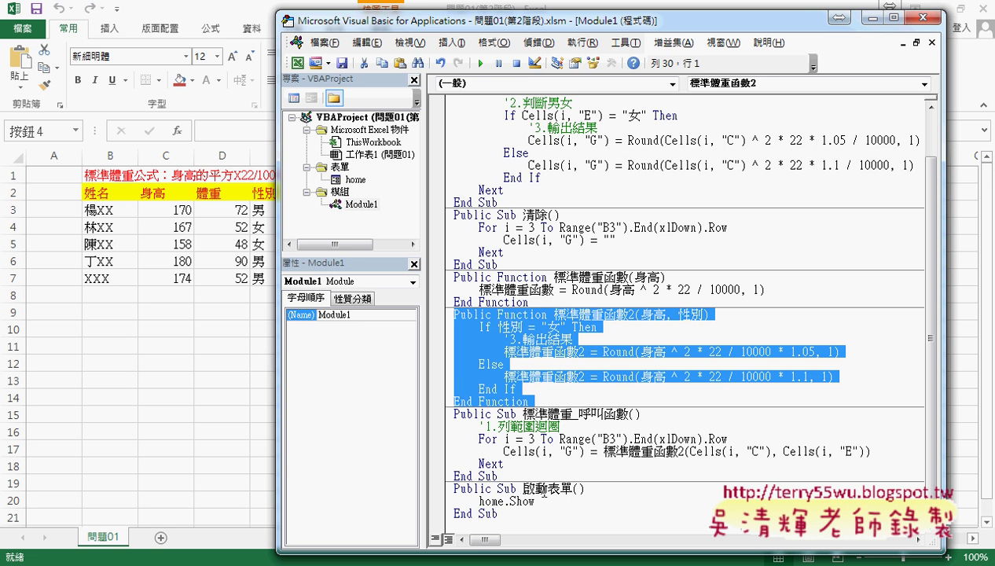
click(539, 465)
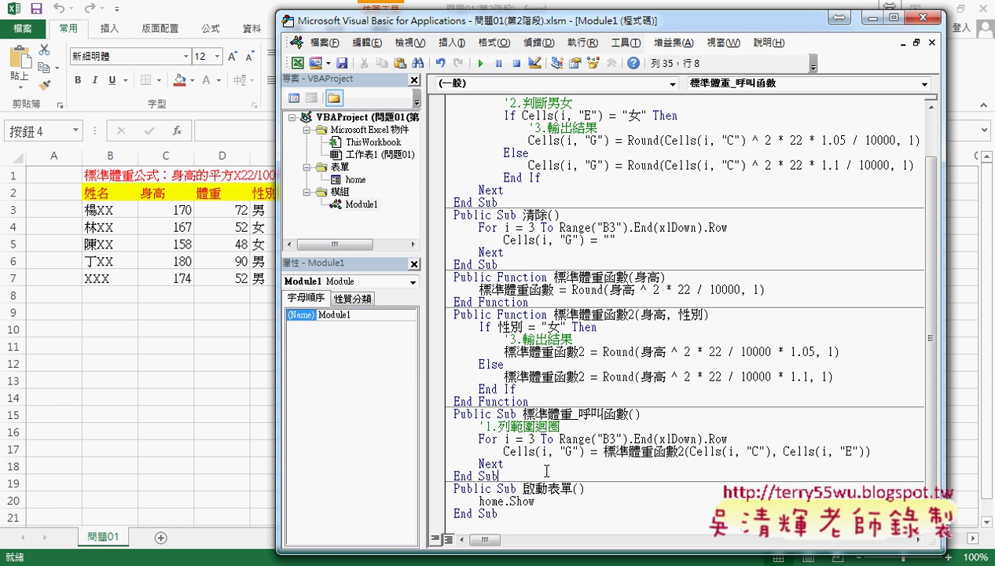
Return to the worksheet and launch the 標準體重計算 form with 啟動表單.
click(216, 431)
click(695, 248)
click(604, 276)
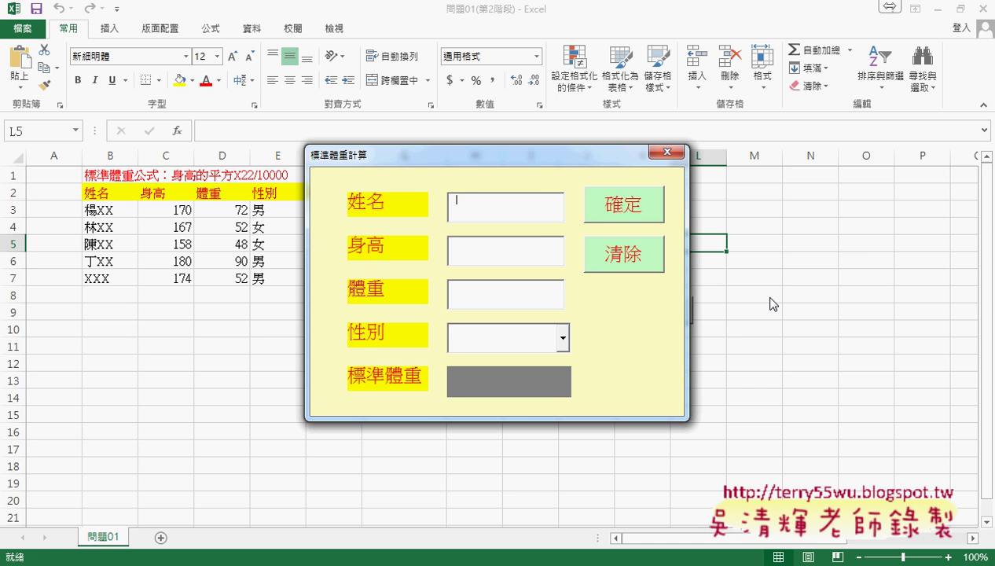
Move the 標準體重計算 form aside to reveal columns F–G, then close it.
drag(556, 155, 737, 111)
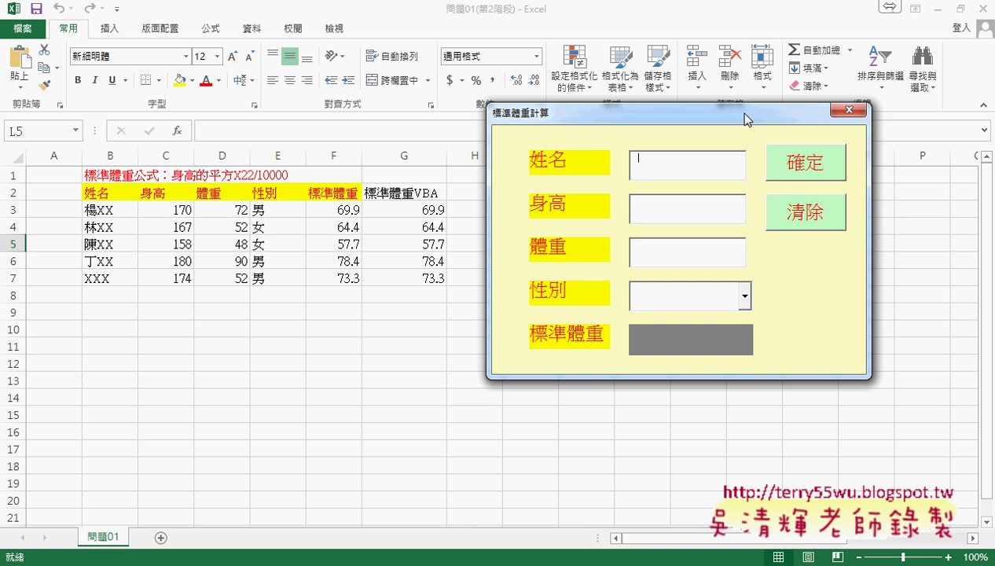
click(848, 110)
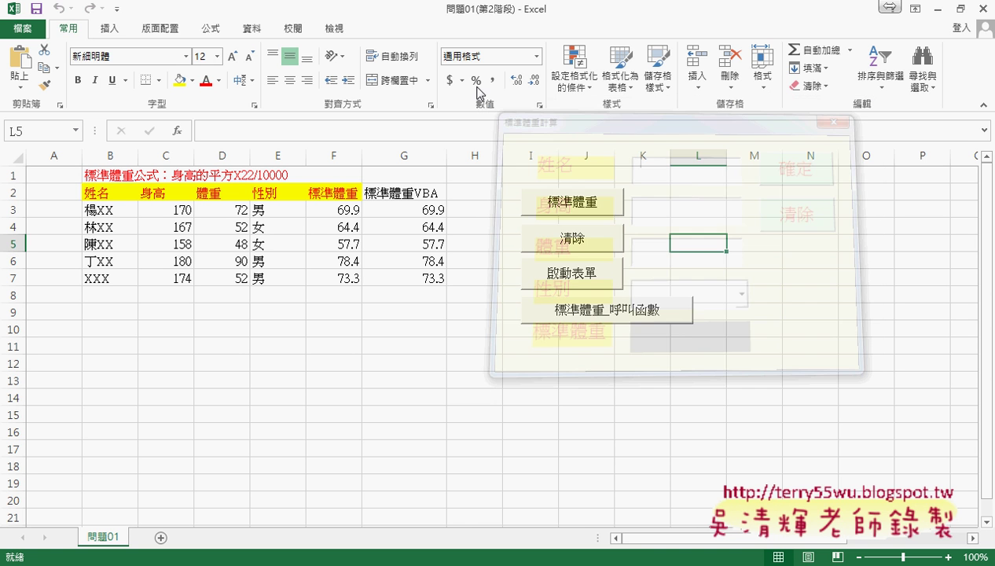
Enable the 開發人員 tab via Options > Customize Ribbon, then open Visual Basic from it.
click(117, 9)
click(245, 277)
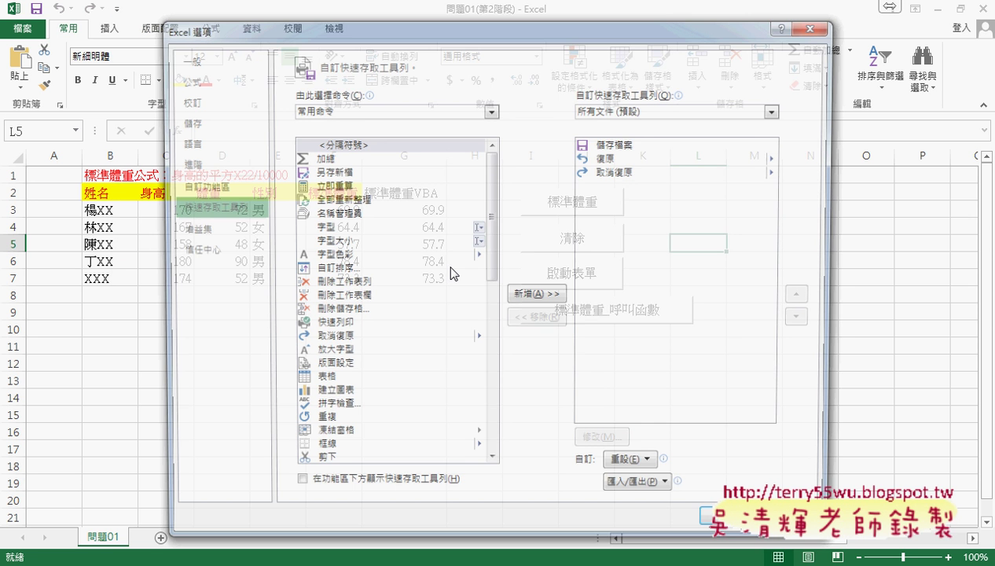
click(223, 181)
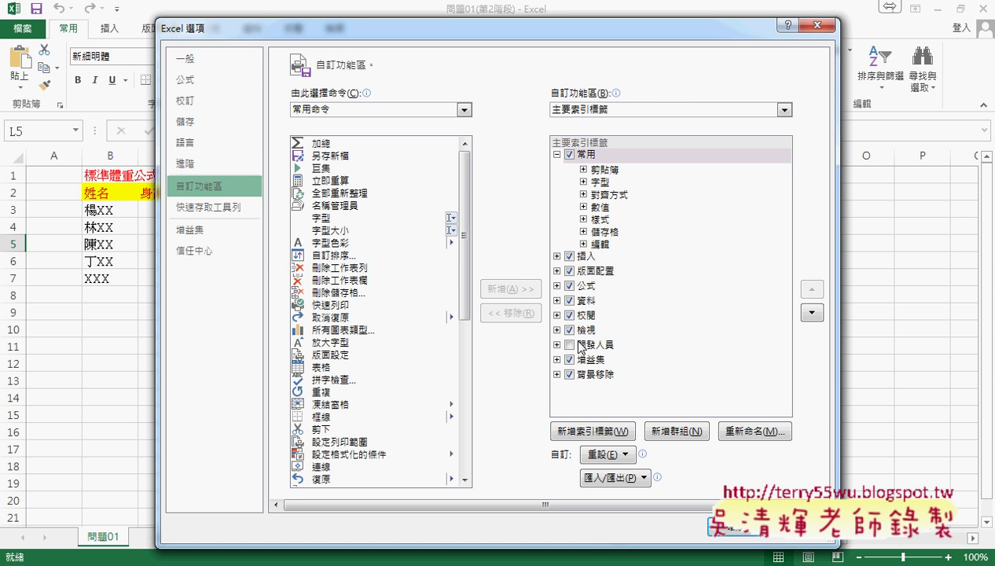
click(569, 344)
click(730, 525)
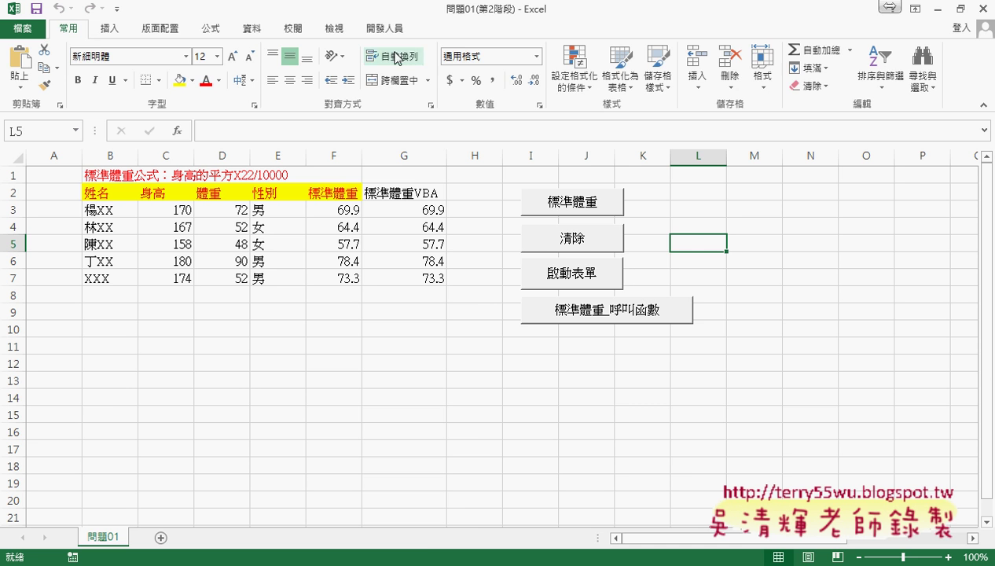
click(389, 29)
click(35, 81)
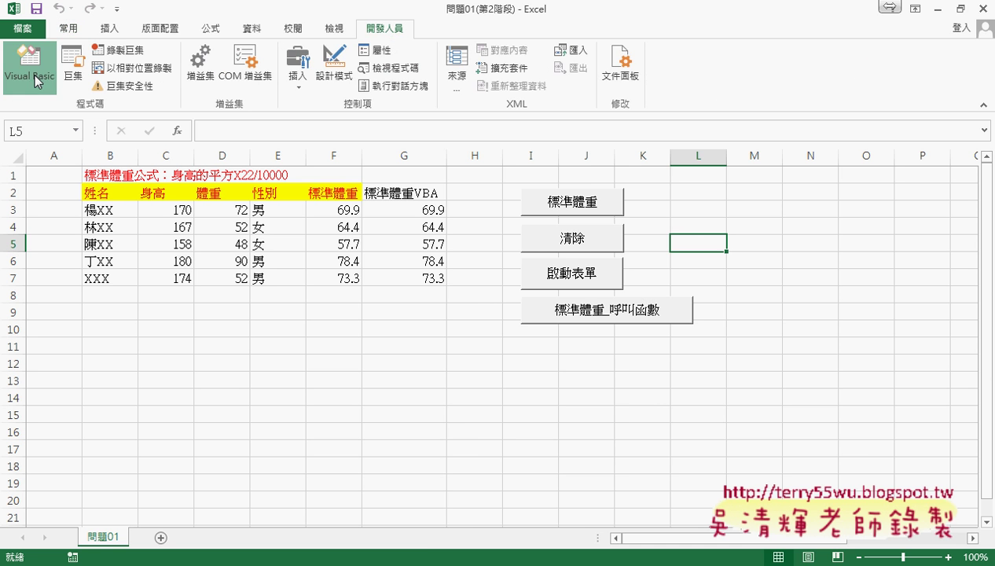
Insert a new UserForm1 under 工作表1 and drag its corner to enlarge it.
double_click(355, 179)
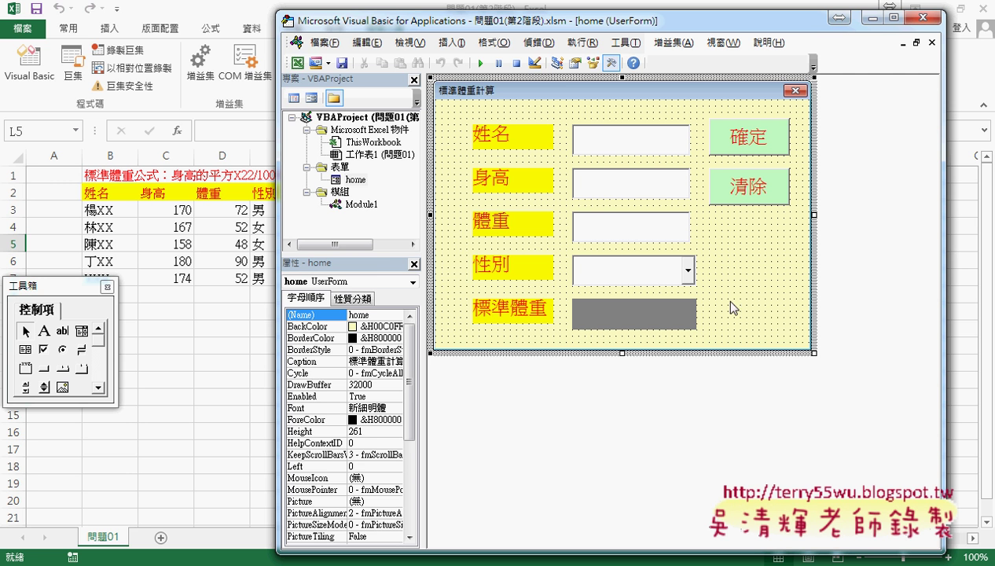
click(368, 155)
right_click(369, 156)
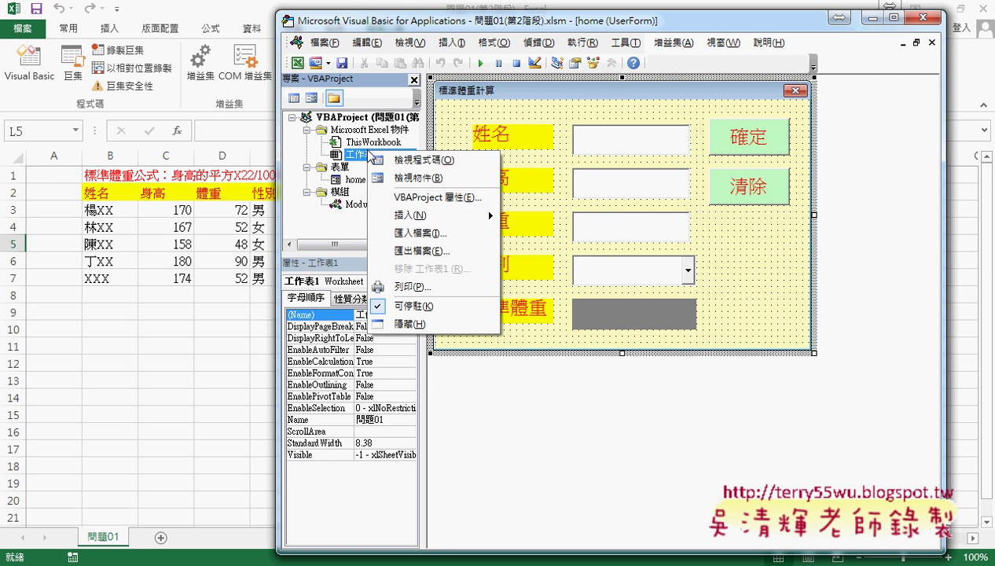
mouse_move(410, 217)
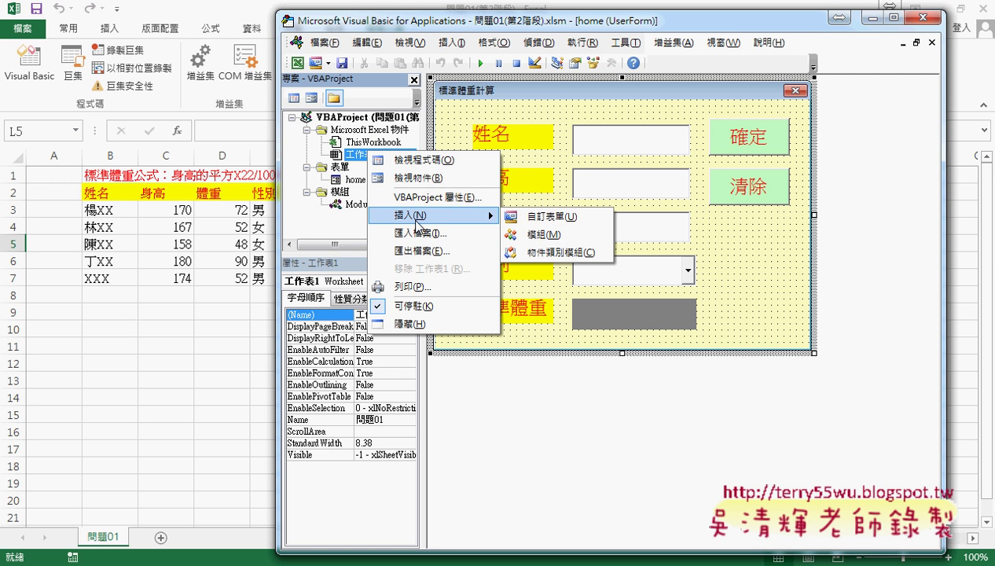
click(550, 216)
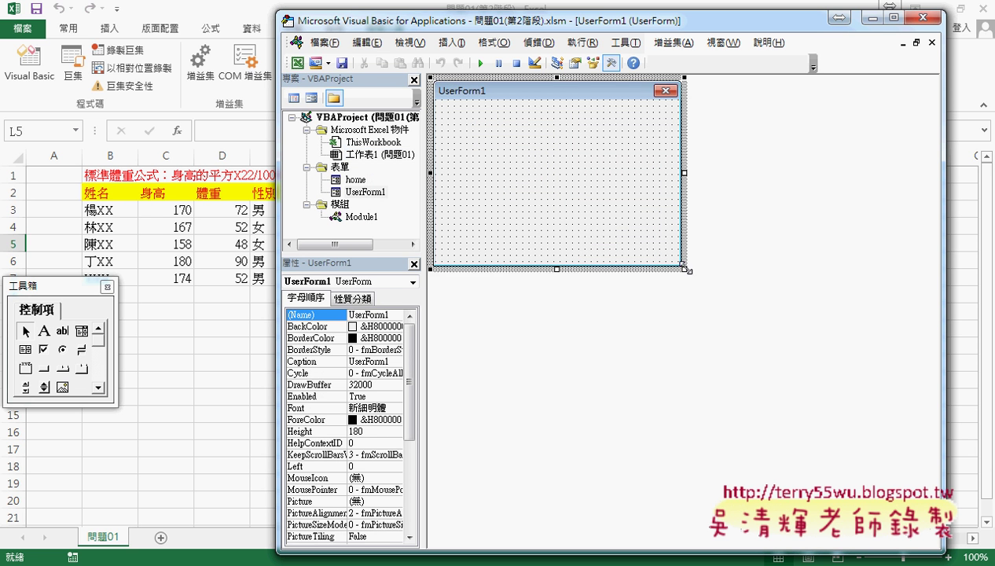
mouse_move(685, 269)
mouse_down()
mouse_move(862, 375)
mouse_move(853, 372)
mouse_up()
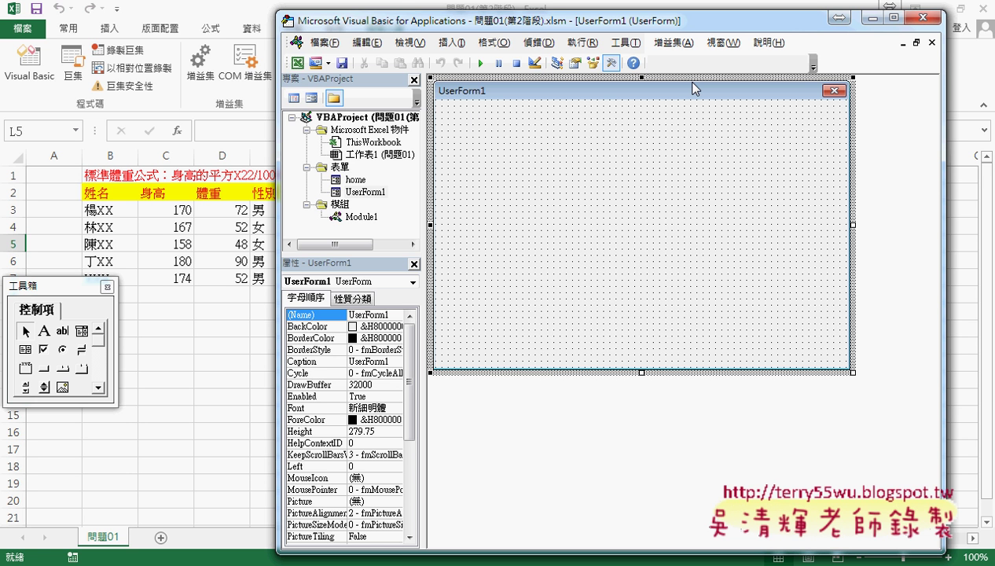
drag(544, 22, 679, 31)
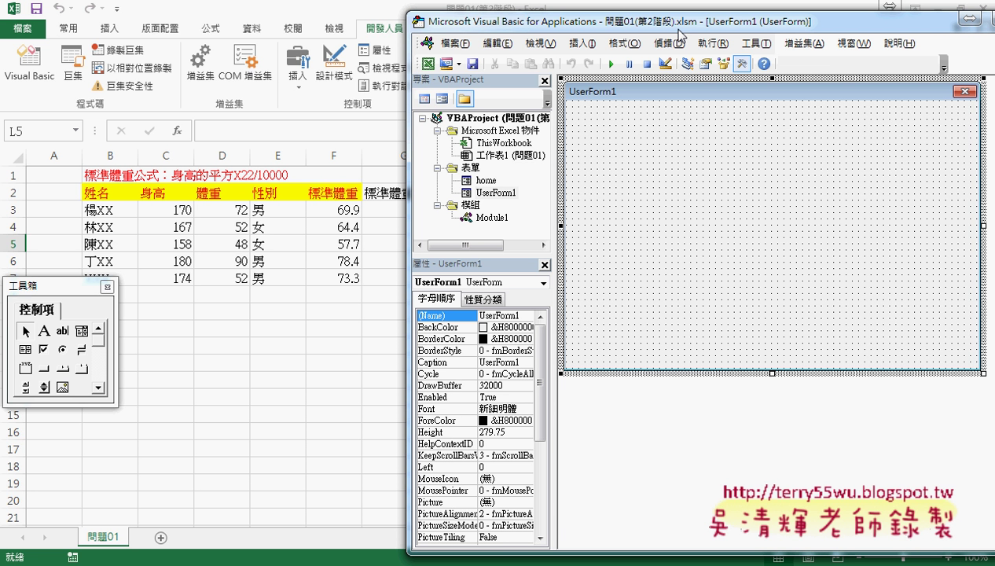
drag(76, 287, 930, 132)
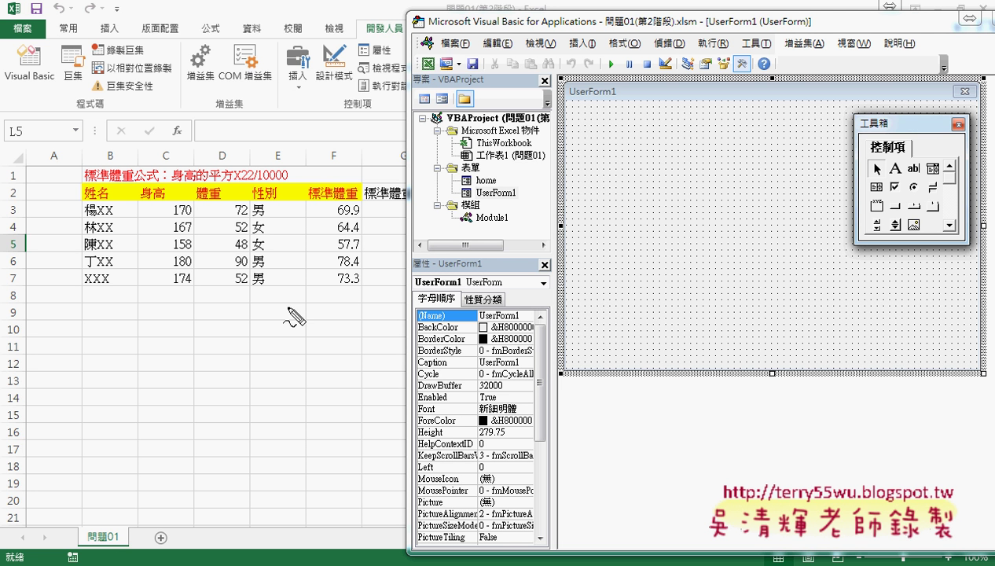
drag(334, 206, 337, 224)
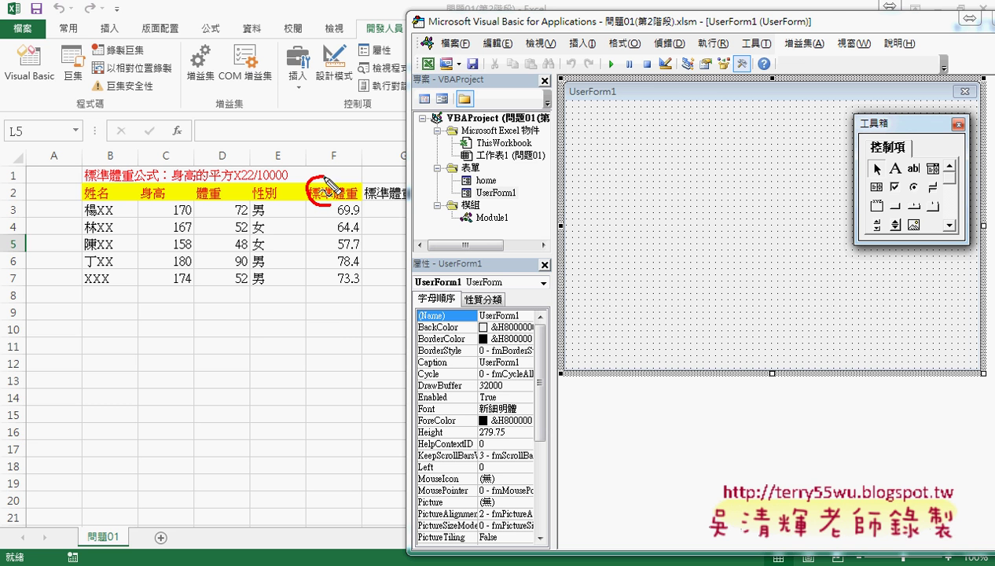
drag(344, 309, 358, 305)
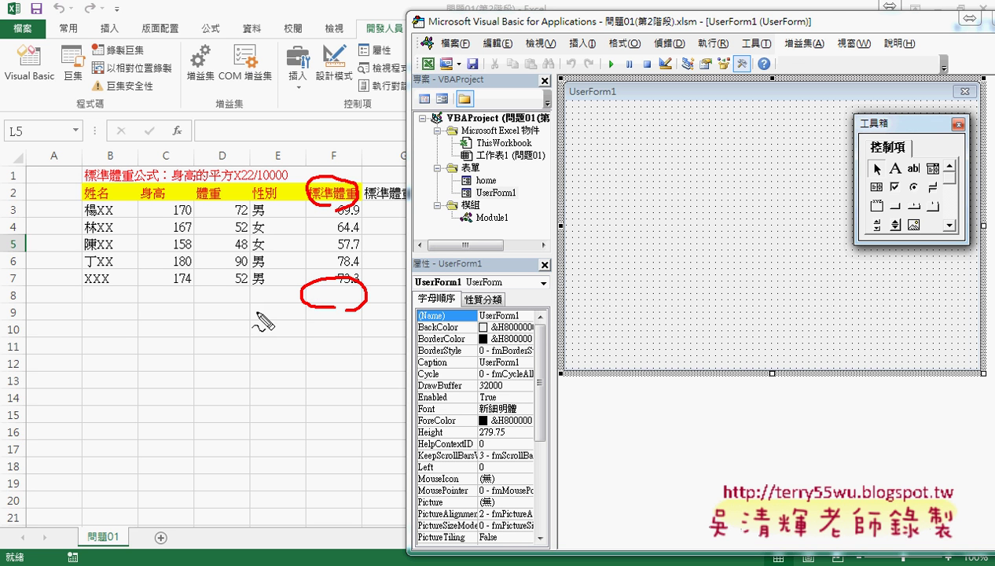
mouse_move(257, 312)
mouse_down()
mouse_move(78, 309)
mouse_move(237, 312)
mouse_up()
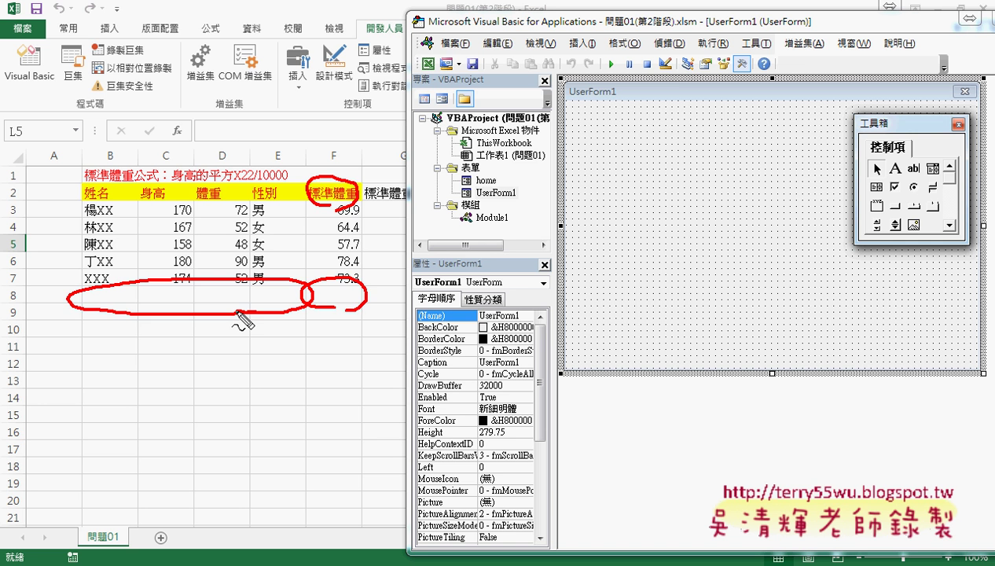
key(Escape)
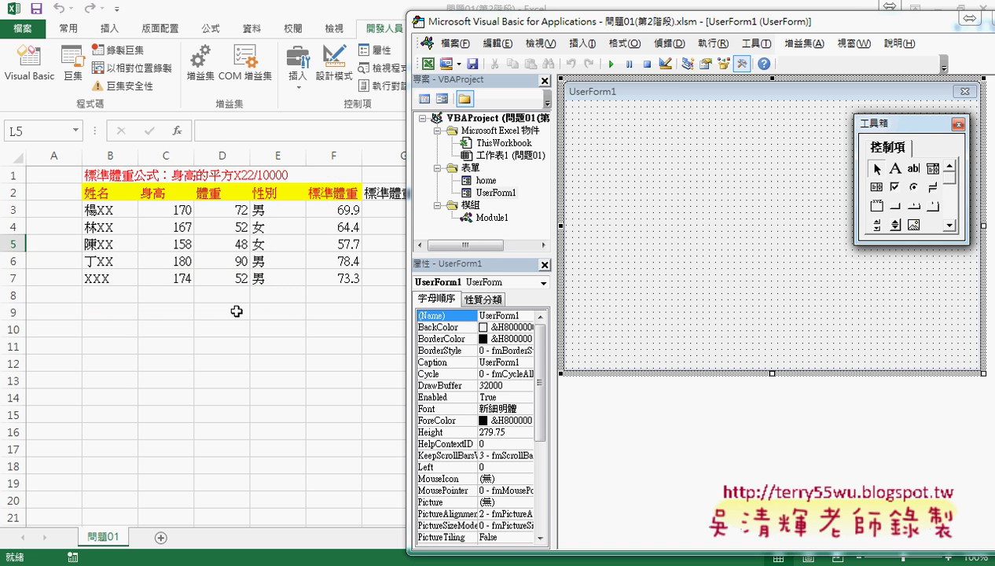
drag(522, 26, 258, 23)
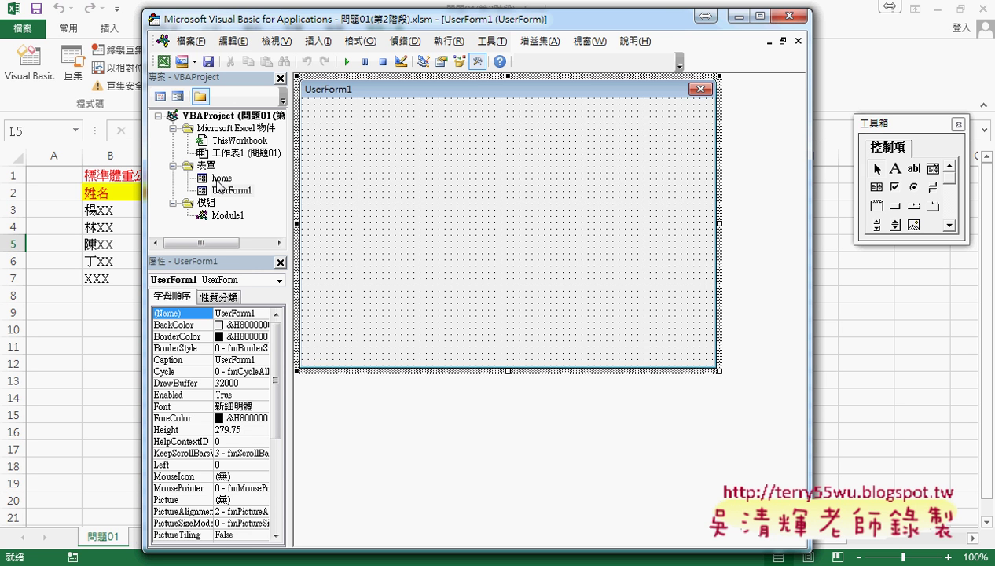
Open the home form from the Project Explorer to show its 標準體重計算 design.
double_click(220, 178)
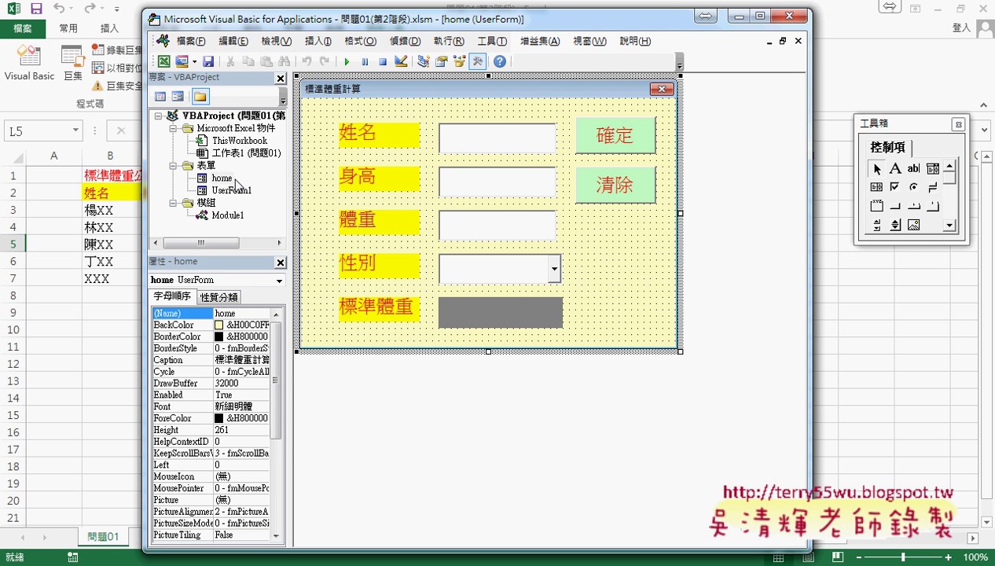
drag(892, 126, 701, 105)
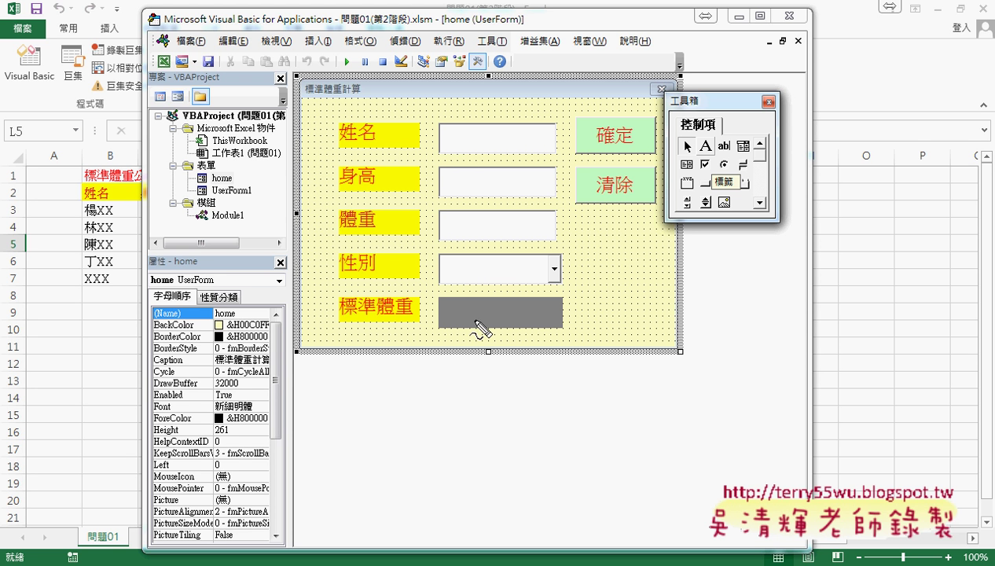
mouse_move(492, 331)
mouse_down()
mouse_move(534, 302)
mouse_move(471, 331)
mouse_up()
mouse_move(418, 284)
mouse_down()
mouse_move(454, 303)
mouse_move(446, 310)
mouse_up()
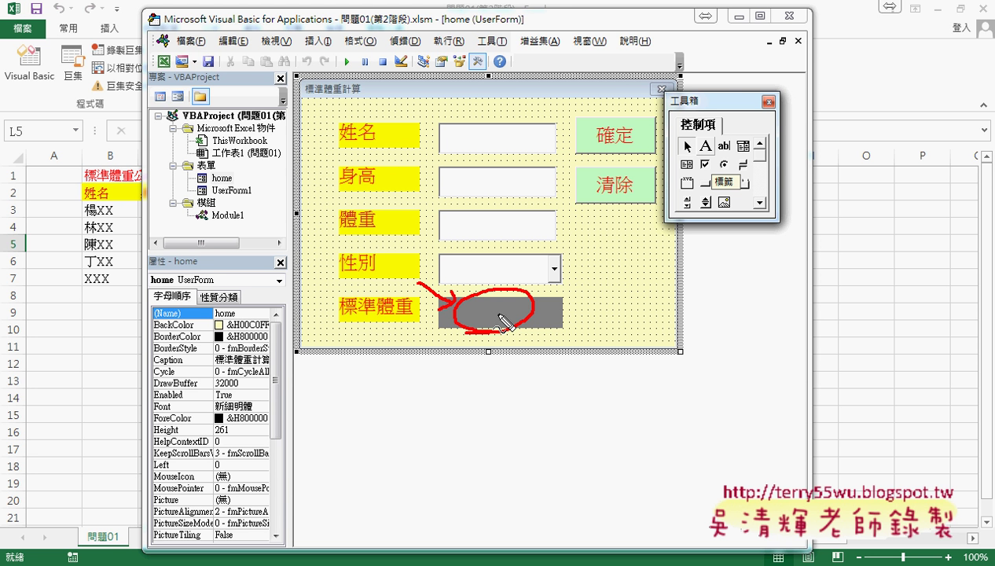
mouse_move(502, 285)
mouse_down()
mouse_move(476, 293)
mouse_move(589, 282)
mouse_move(541, 306)
mouse_up()
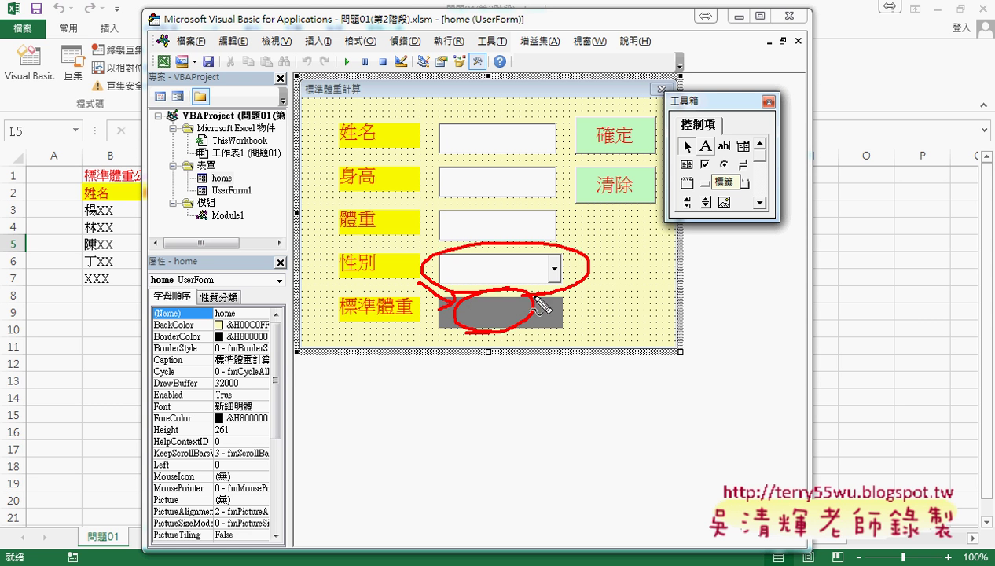
mouse_move(676, 324)
mouse_down()
mouse_move(578, 275)
mouse_move(601, 291)
mouse_move(628, 266)
mouse_up()
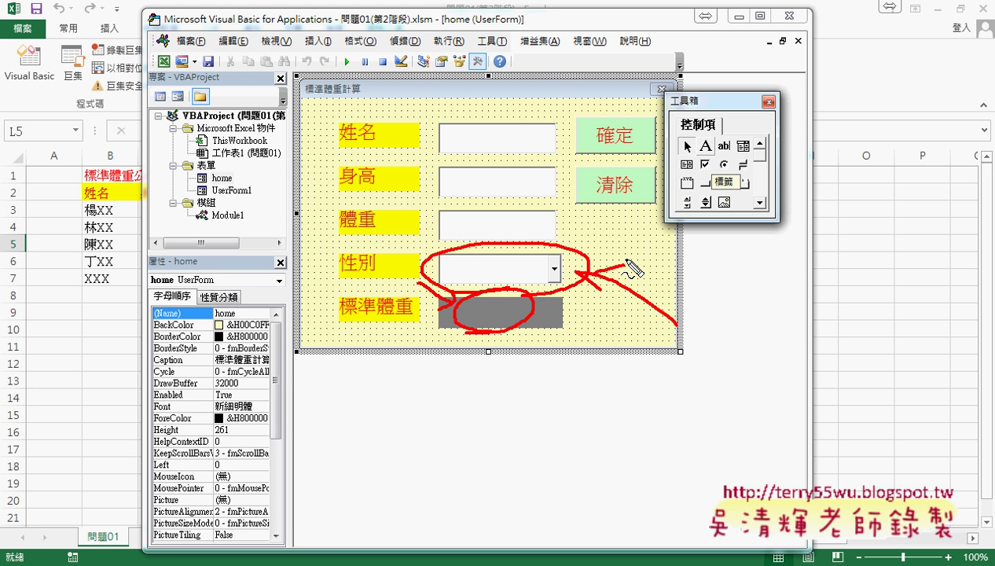
key(Escape)
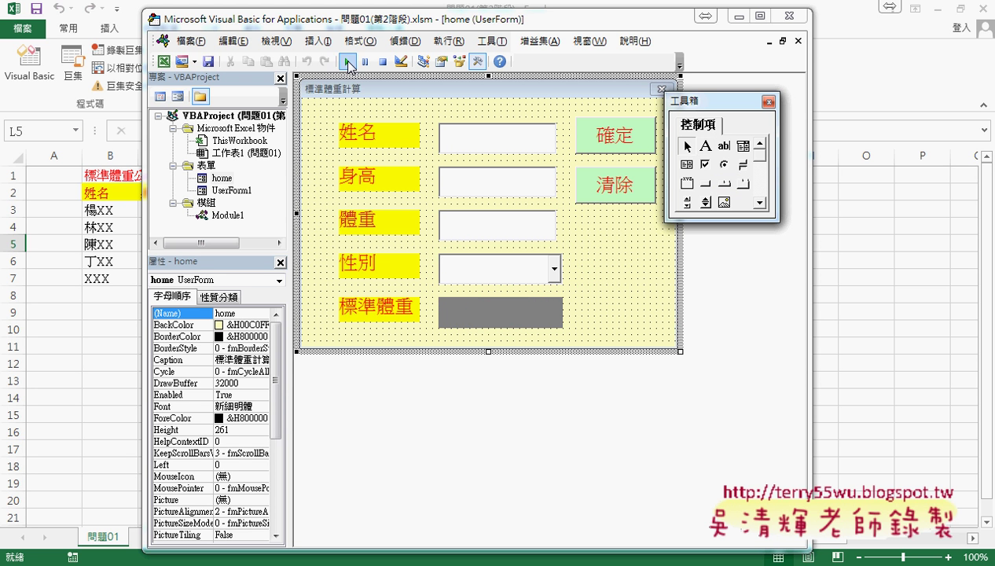
Run the 標準體重計算 form, confirm the 性別 list offers 男 and 女, then close the form.
click(346, 62)
click(563, 338)
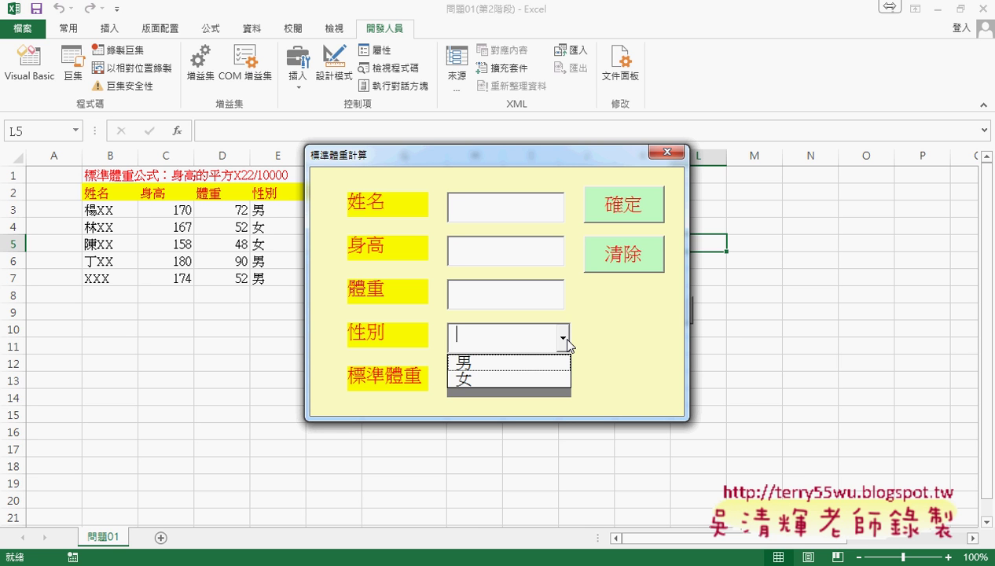
click(568, 339)
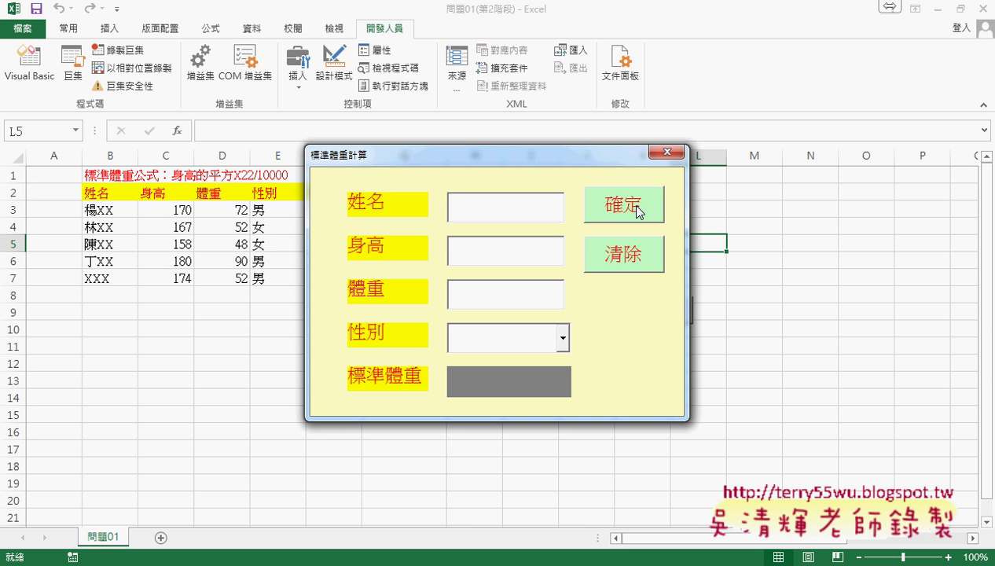
click(666, 153)
drag(713, 102, 766, 88)
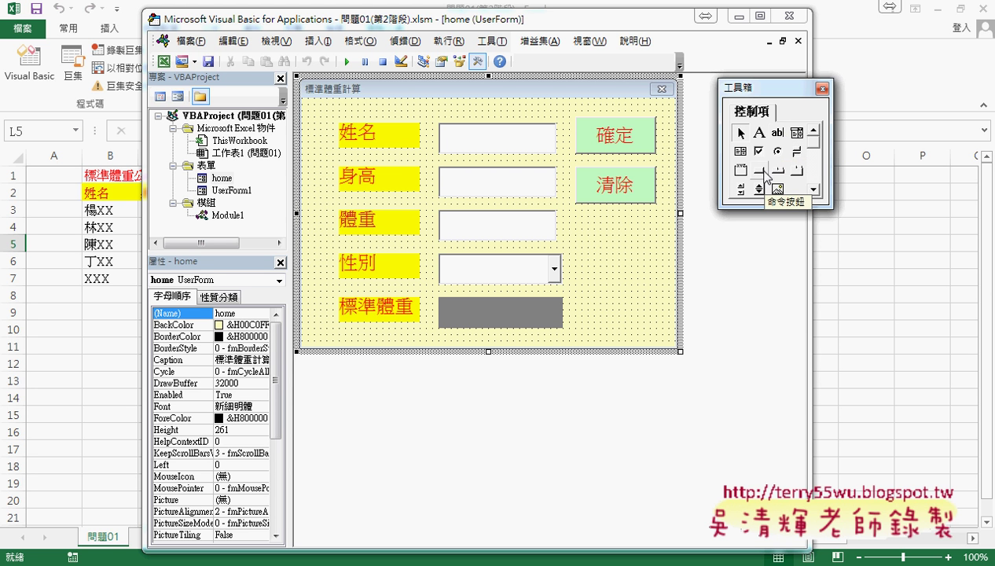
drag(764, 174, 775, 183)
mouse_move(764, 143)
mouse_down()
mouse_move(808, 131)
mouse_move(778, 175)
mouse_up()
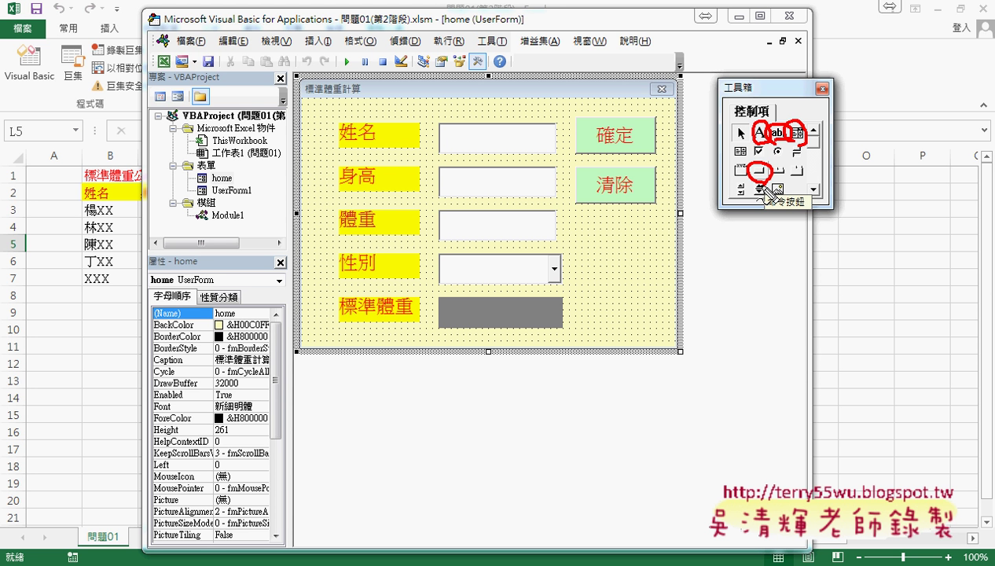
drag(798, 160, 809, 154)
key(Escape)
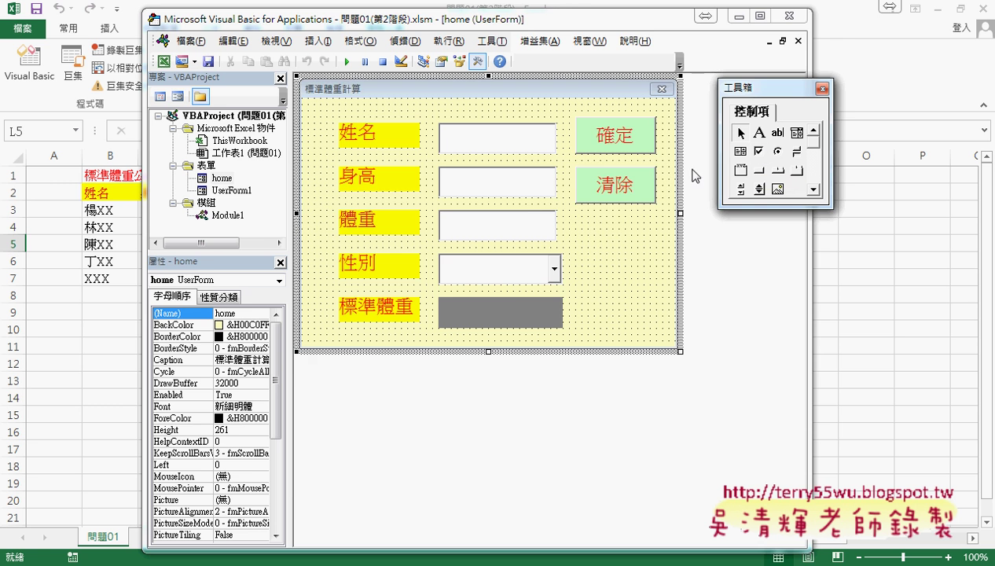
Set the blank UserForm1's (Name) property to home2, then switch to the Chrome 程式碼 notes.
double_click(227, 190)
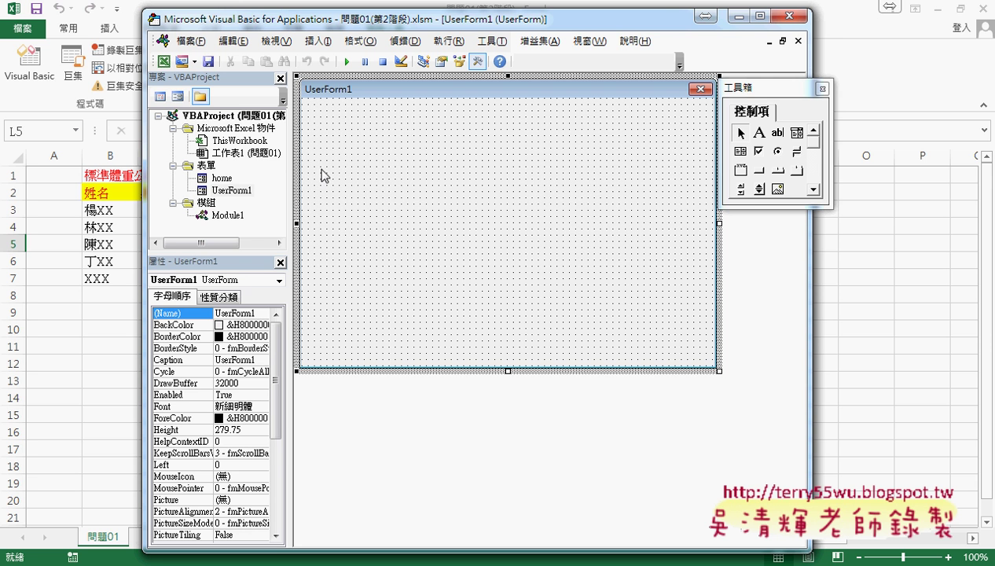
click(231, 192)
click(200, 313)
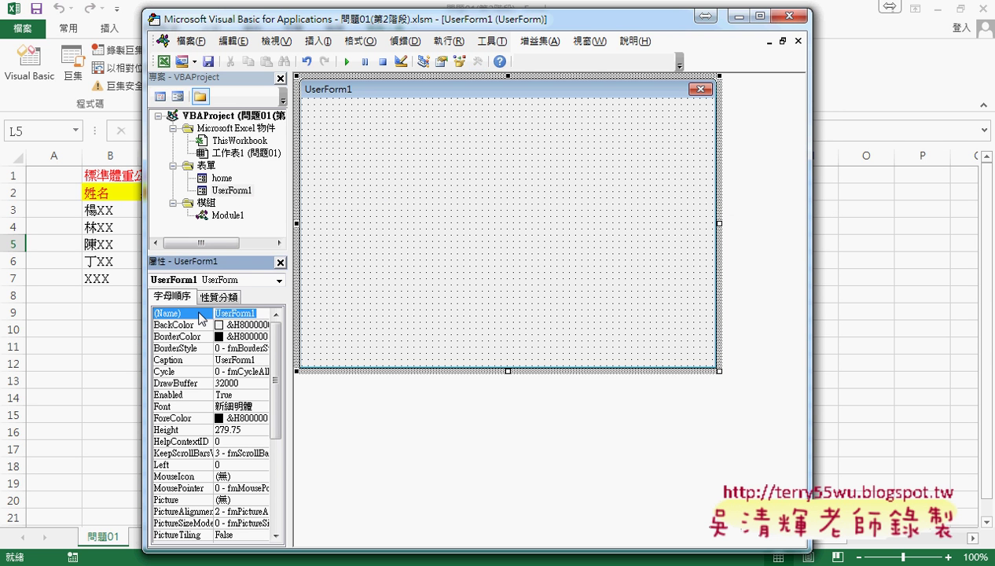
text(ho)
text(me)
text(2)
key(Return)
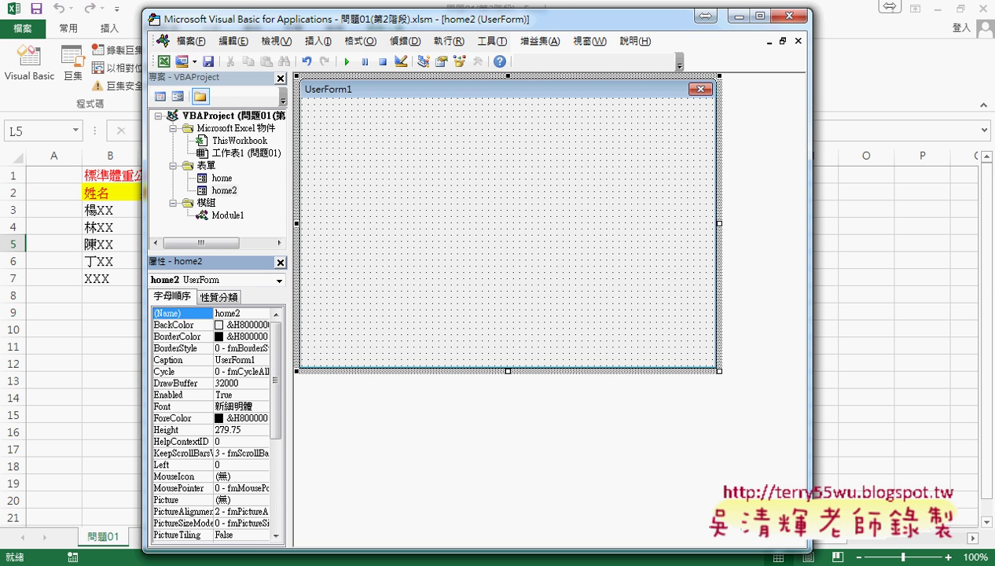
click(165, 483)
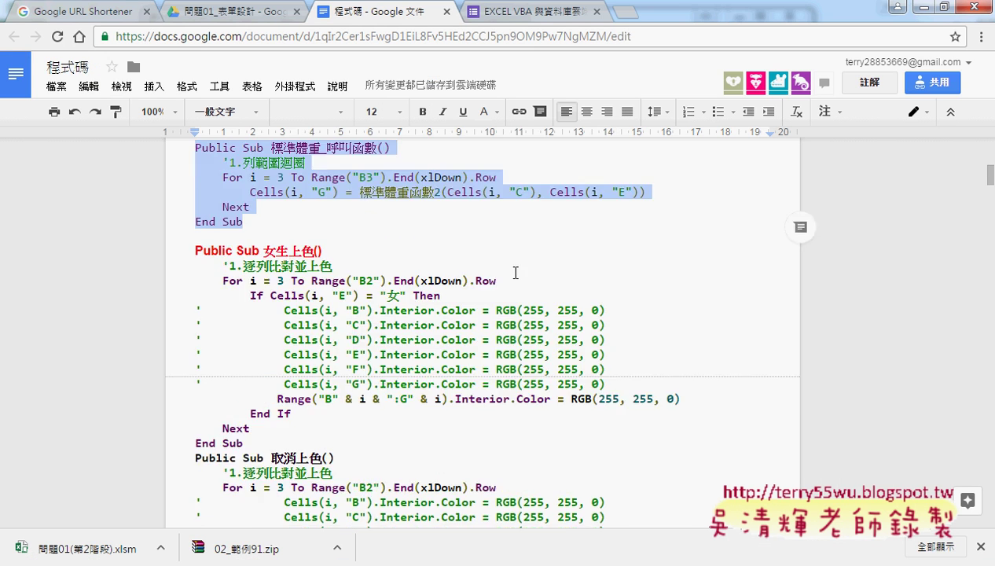
Scroll the notes to the form screenshot, mark its title with the pen, then return to VBA.
scroll(515, 272, down, 5)
scroll(519, 276, down, 3)
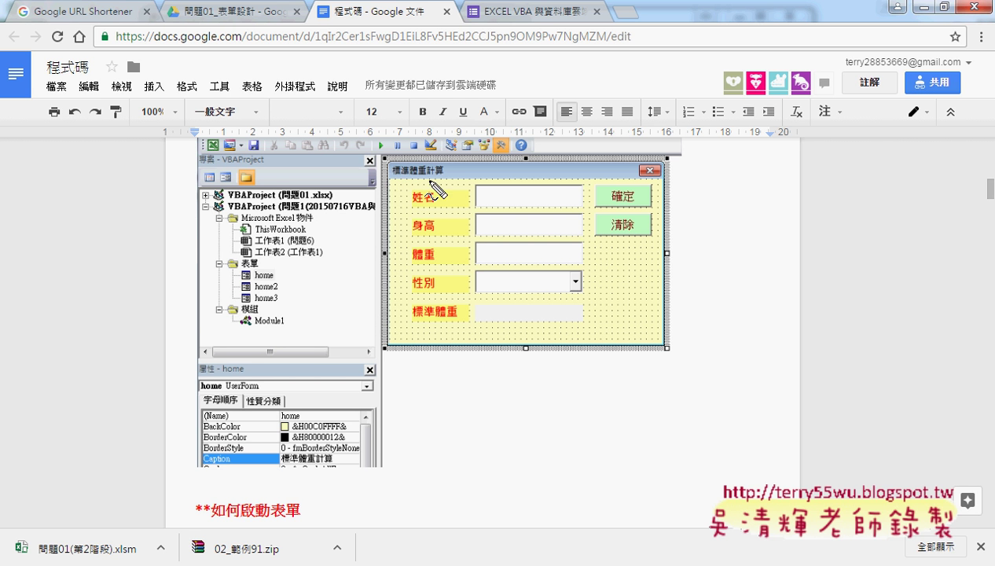
drag(459, 181, 431, 182)
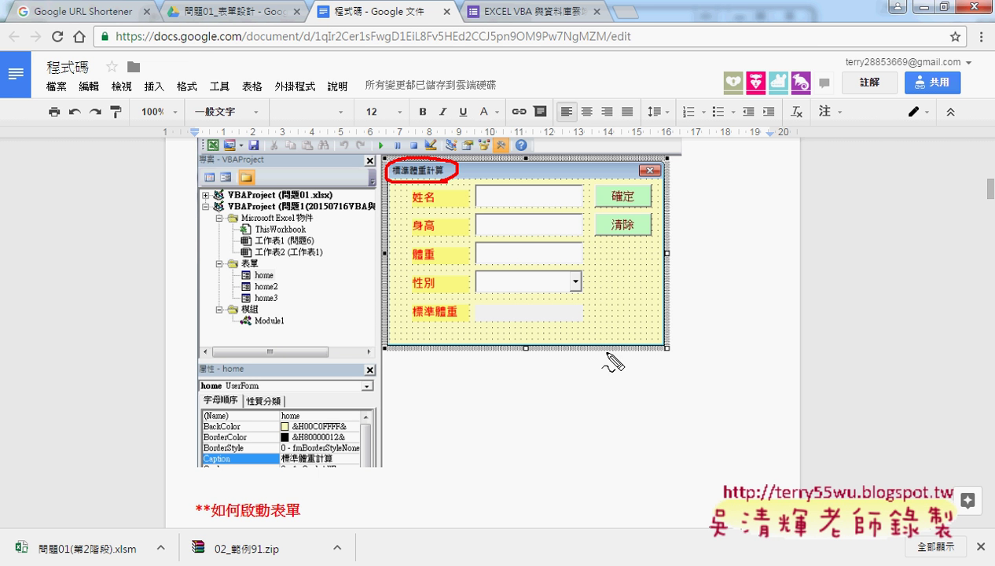
key(Escape)
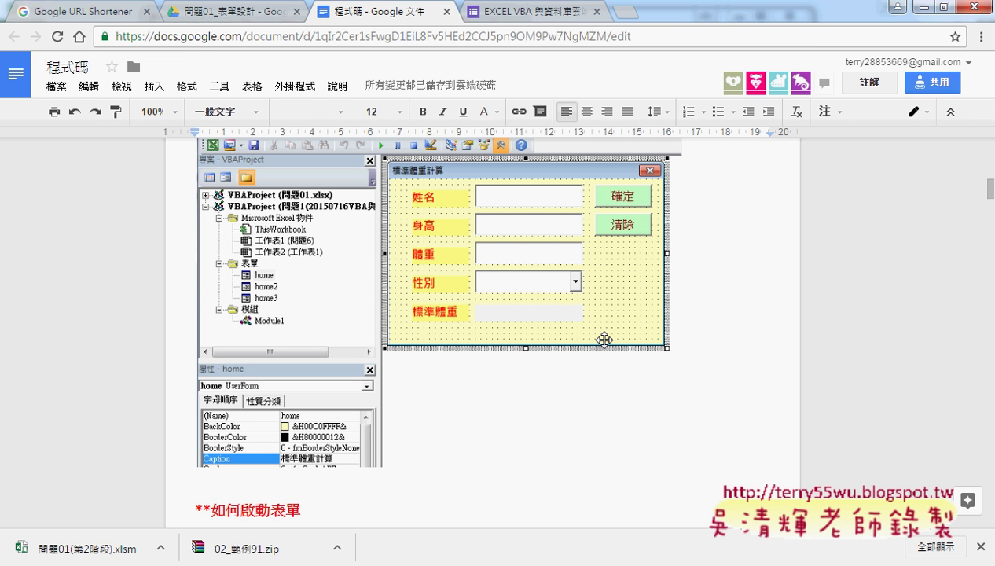
click(917, 7)
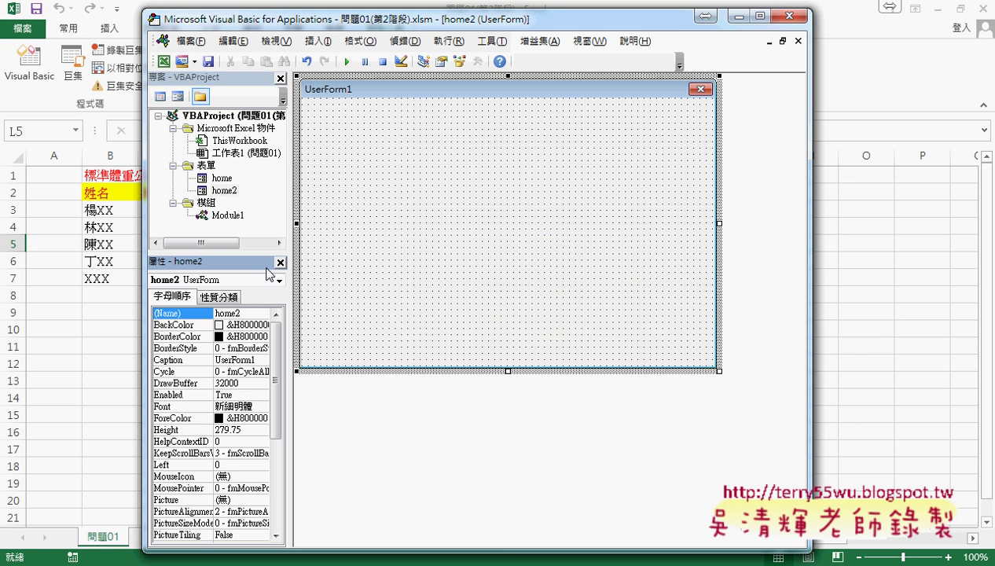
Replace home2's Caption property with 標準體重計算, correcting a mistyped 'be' first.
click(227, 190)
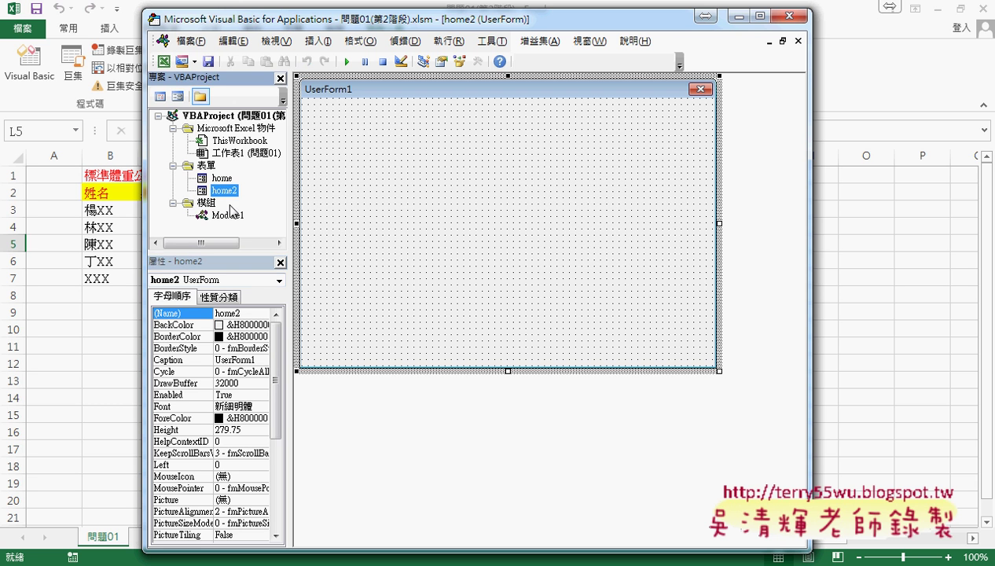
click(176, 316)
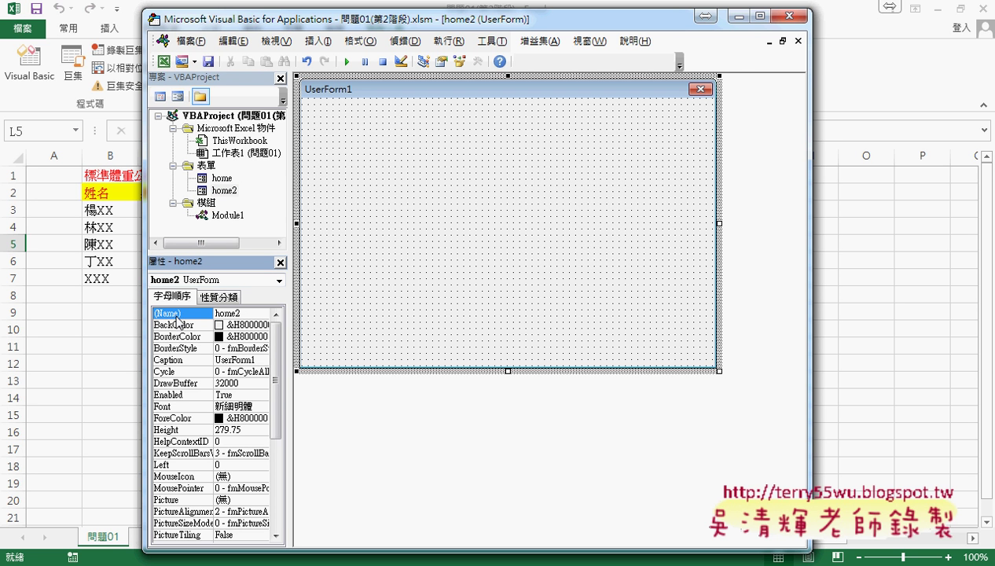
click(208, 315)
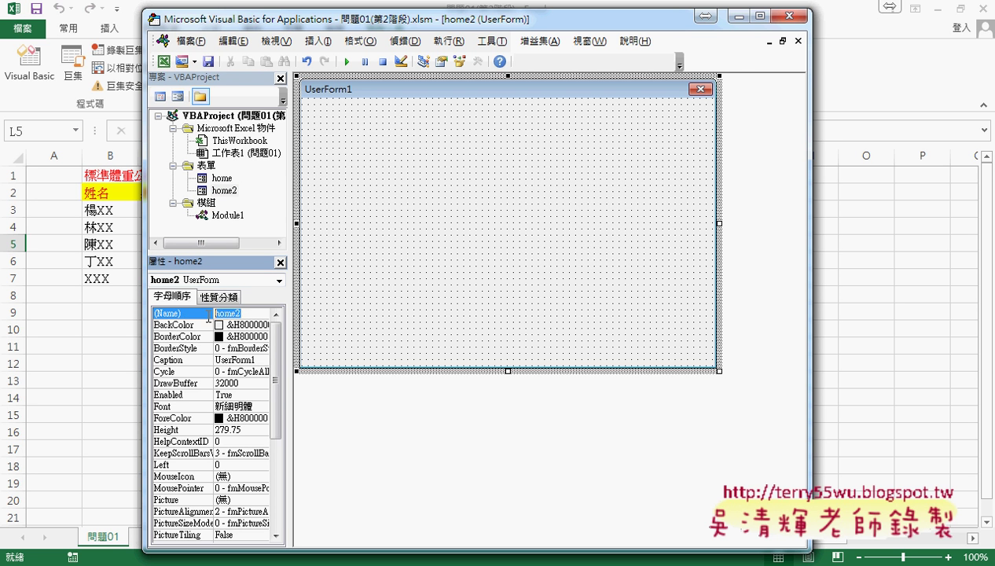
click(180, 362)
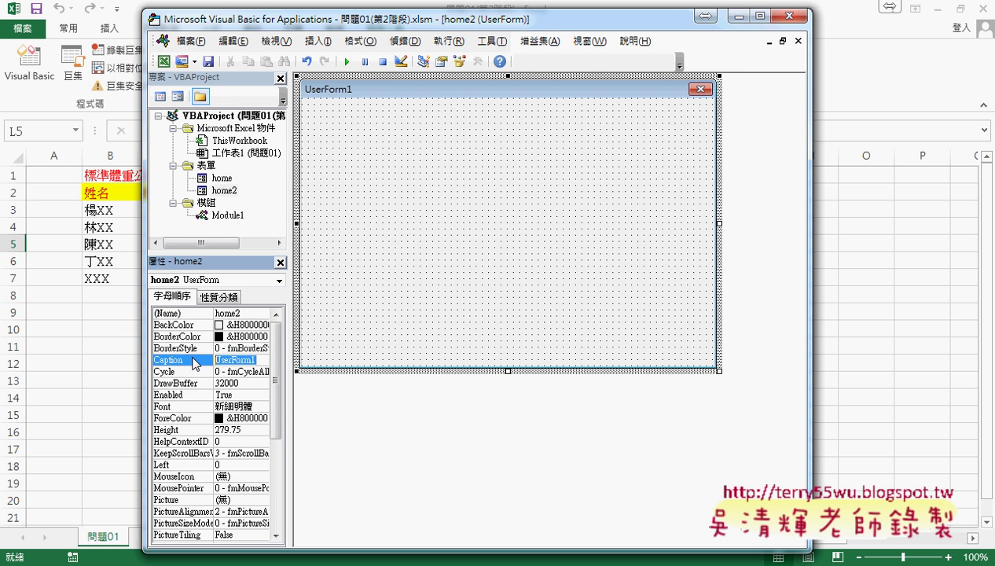
text(be)
key(BackSpace)
key(BackSpace)
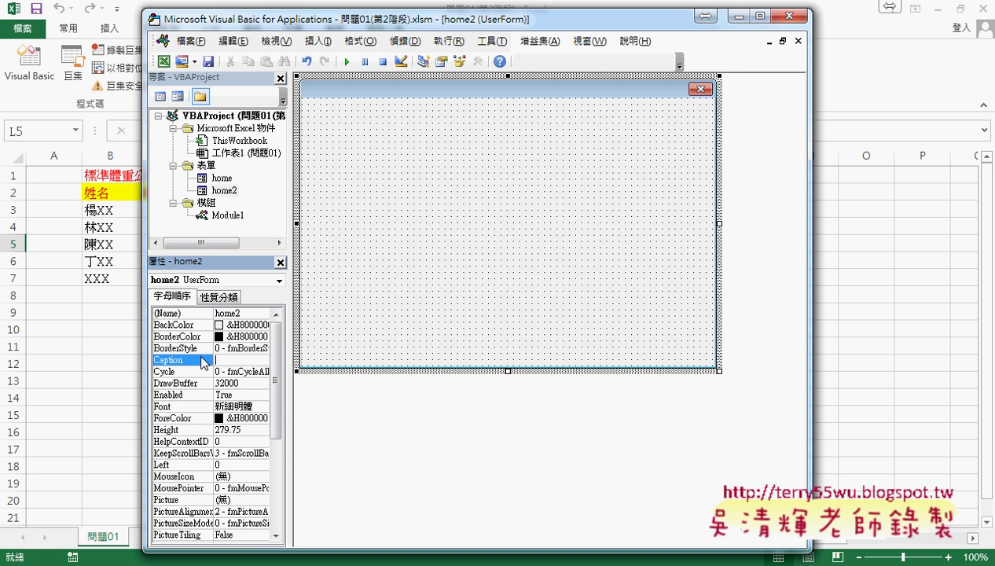
text(標準體重計)
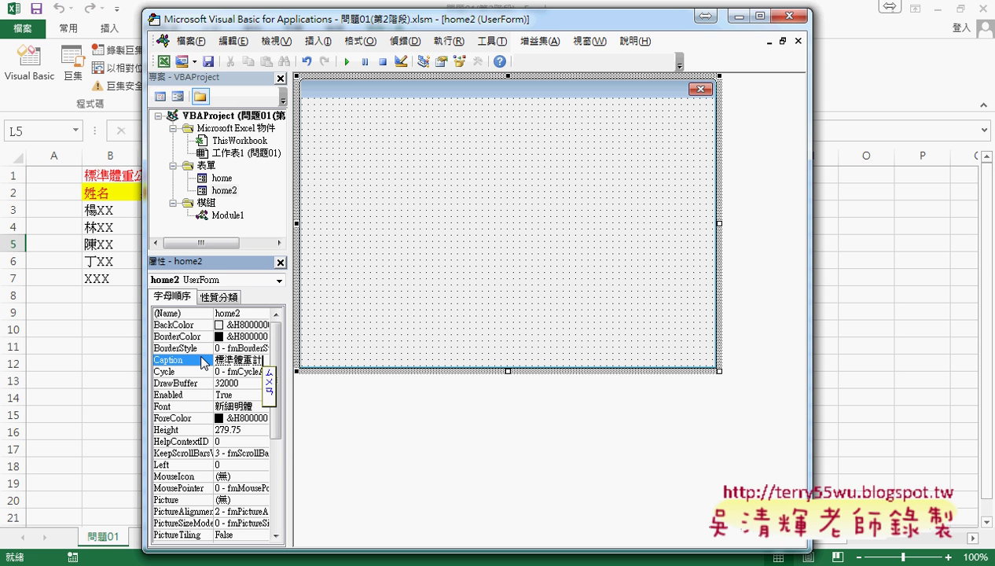
text(算)
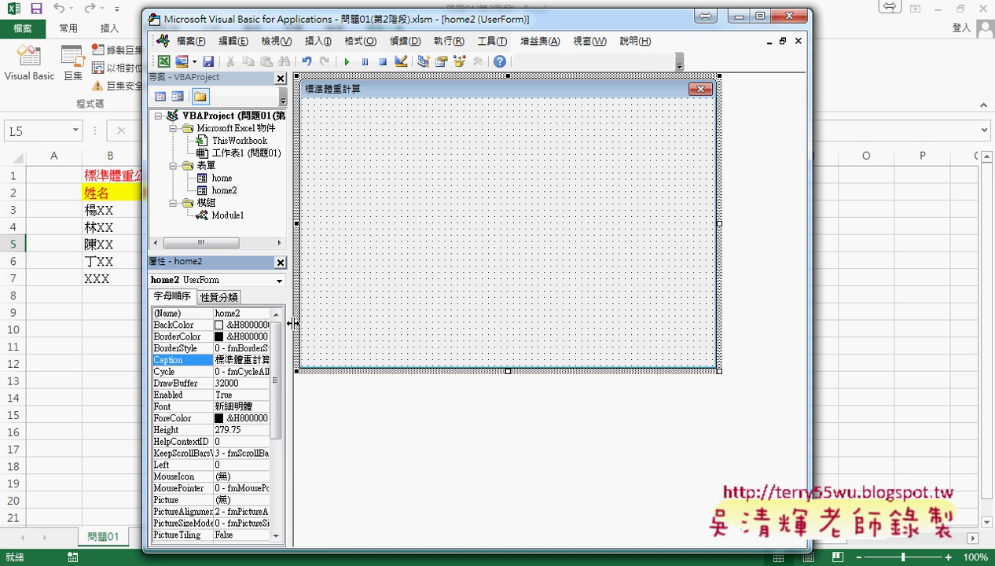
Set home2's BackColor to the light yellow palette swatch &H00C0FFFF&, then return to the Docs notes.
drag(290, 323, 329, 322)
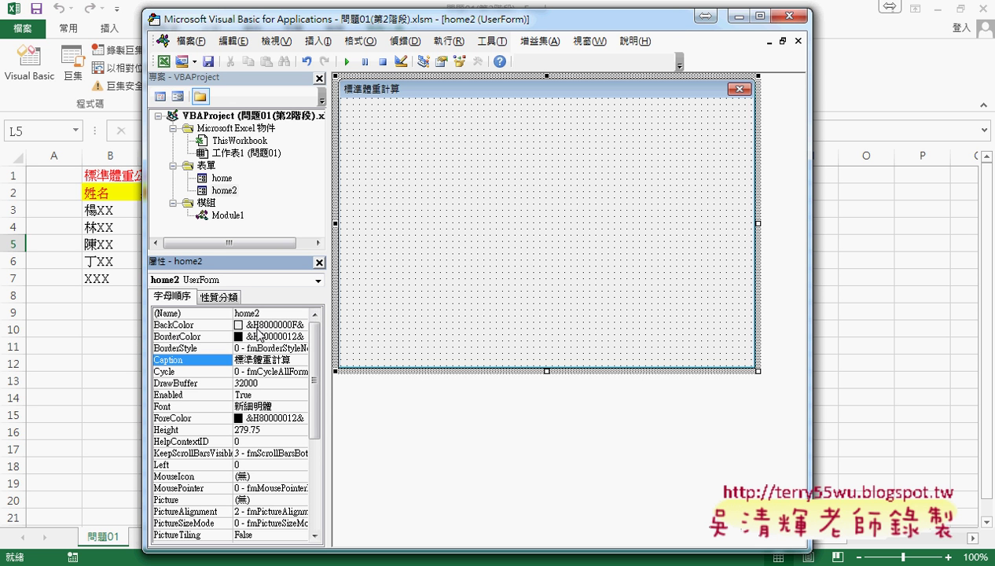
click(176, 326)
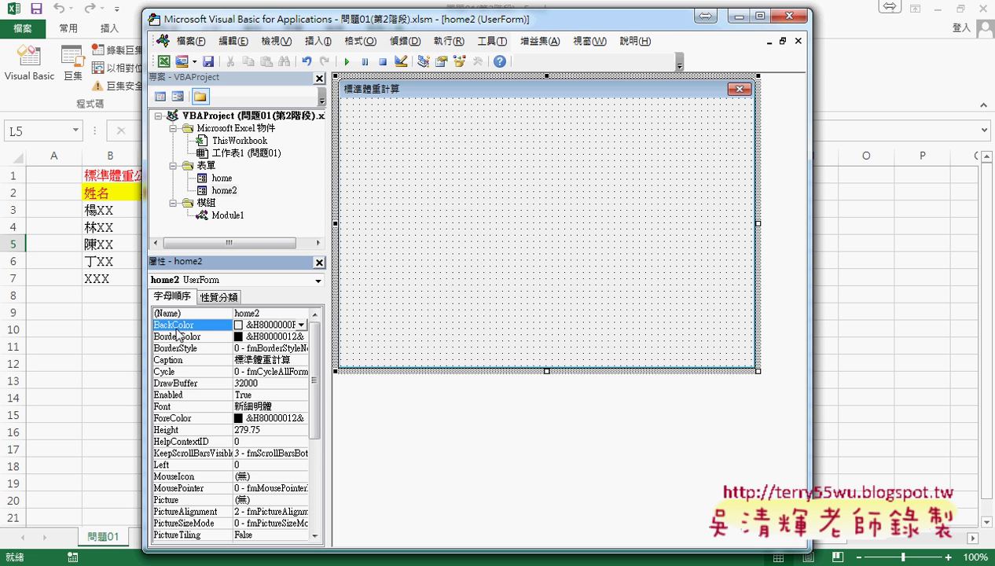
click(302, 325)
click(199, 340)
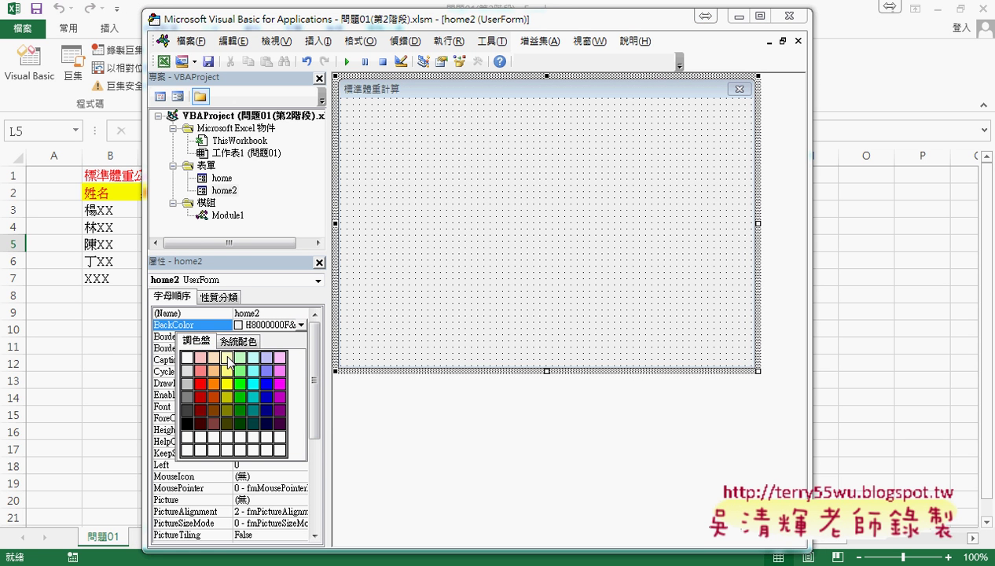
click(227, 358)
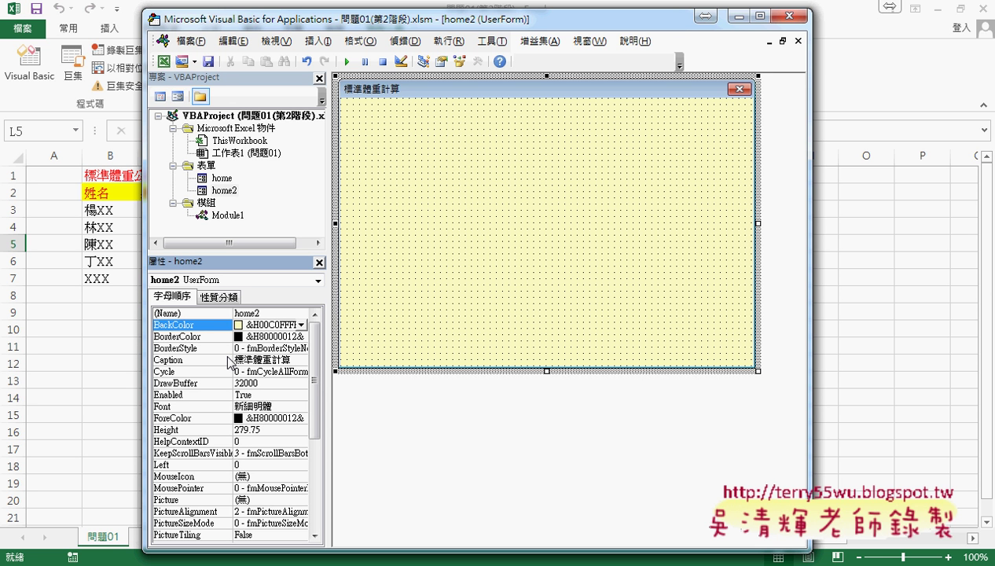
mouse_move(235, 290)
mouse_down()
mouse_move(277, 292)
mouse_move(260, 330)
mouse_move(275, 369)
mouse_up()
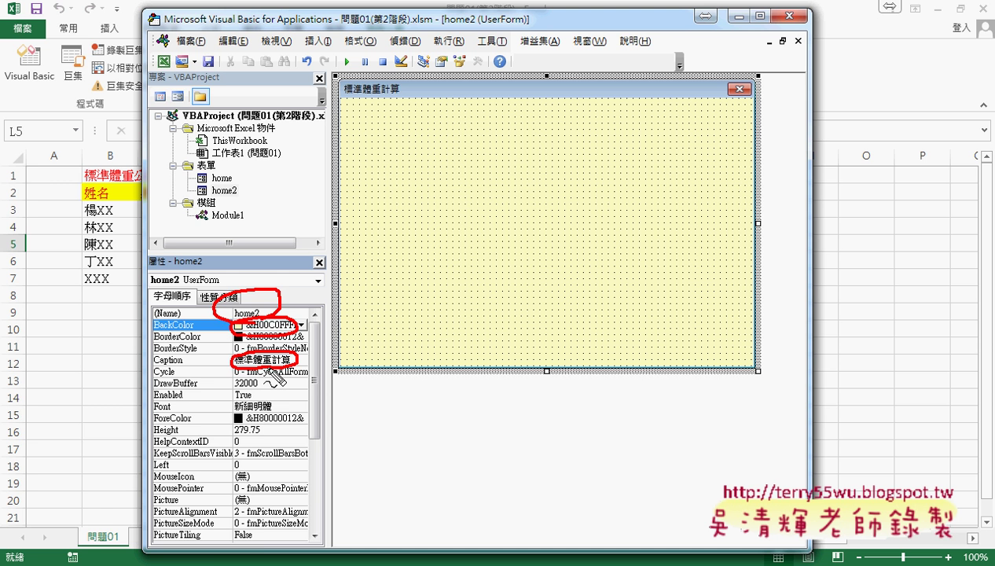
key(Escape)
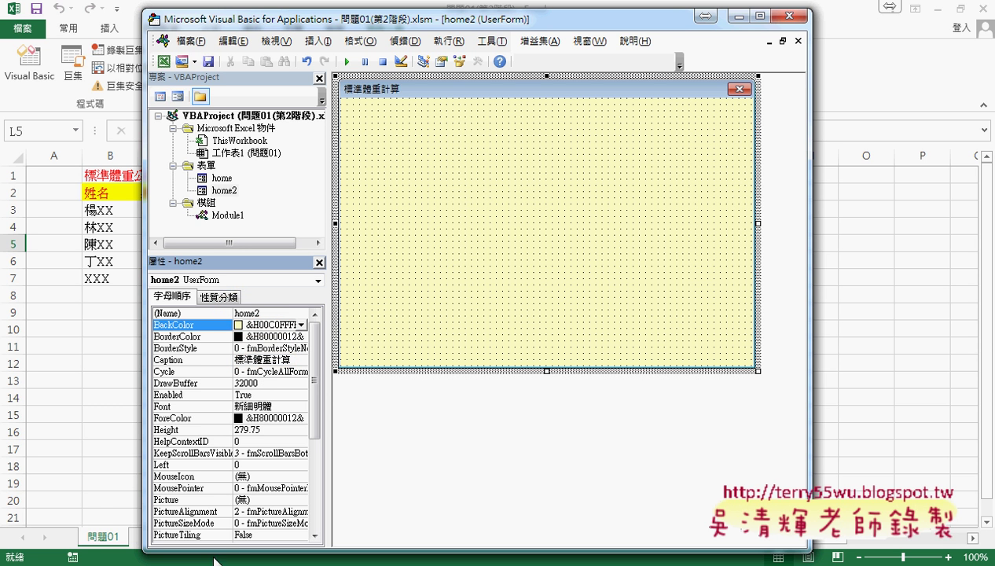
mouse_move(179, 554)
click(157, 480)
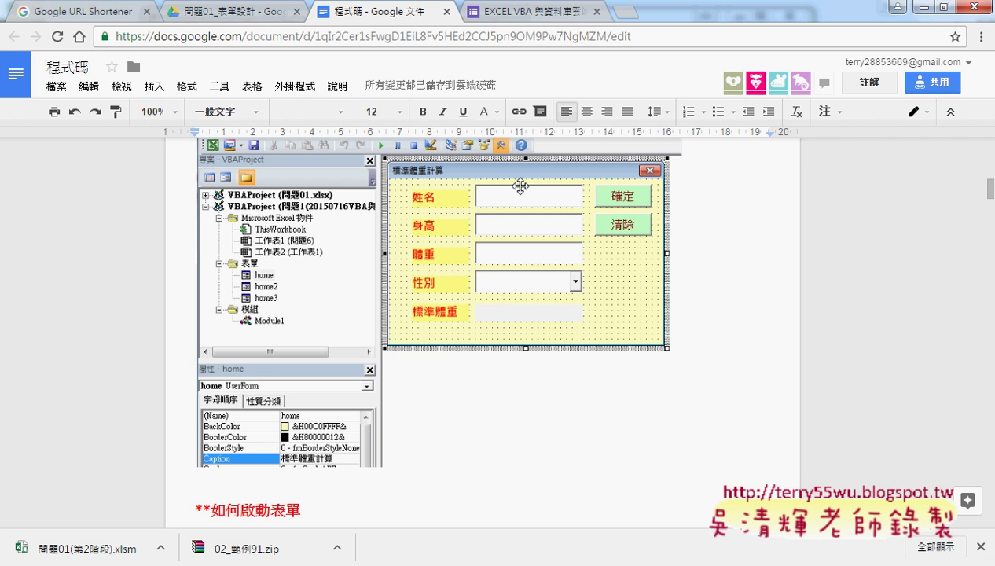